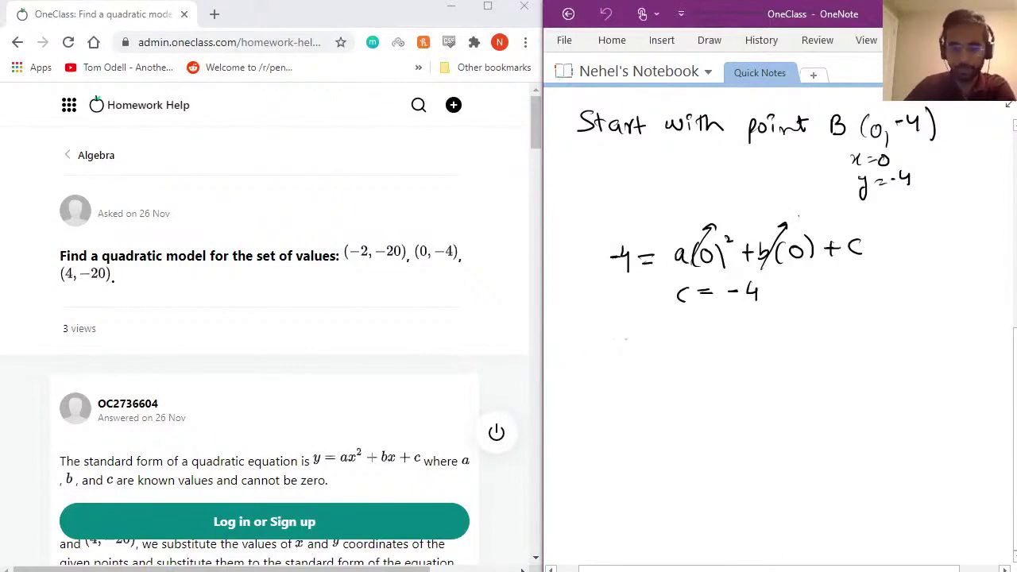
# - Write point A: (-2, -20) with x = -2 and y = -20 noted beside it
pyautogui.moveTo(573, 361)
pyautogui.mouseDown()
pyautogui.moveTo(580, 342)
pyautogui.moveTo(588, 361)
pyautogui.mouseUp()
pyautogui.moveTo(576, 353)
pyautogui.mouseDown()
pyautogui.moveTo(646, 347)
pyautogui.moveTo(660, 360)
pyautogui.moveTo(680, 345)
pyautogui.mouseUp()
pyautogui.moveTo(683, 344); pyautogui.dragTo(692, 355)
pyautogui.moveTo(702, 346)
pyautogui.mouseDown()
pyautogui.moveTo(697, 355)
pyautogui.moveTo(705, 342)
pyautogui.mouseUp()
pyautogui.moveTo(632, 337); pyautogui.dragTo(630, 366)
pyautogui.moveTo(714, 337)
pyautogui.mouseDown()
pyautogui.moveTo(718, 362)
pyautogui.moveTo(748, 351)
pyautogui.mouseUp()
pyautogui.moveTo(748, 342)
pyautogui.mouseDown()
pyautogui.moveTo(740, 351)
pyautogui.moveTo(766, 345)
pyautogui.mouseUp()
pyautogui.moveTo(758, 348)
pyautogui.mouseDown()
pyautogui.moveTo(798, 339)
pyautogui.moveTo(746, 360)
pyautogui.moveTo(748, 374)
pyautogui.moveTo(769, 361)
pyautogui.mouseUp()
pyautogui.moveTo(759, 366)
pyautogui.mouseDown()
pyautogui.moveTo(790, 375)
pyautogui.moveTo(820, 357)
pyautogui.mouseUp()
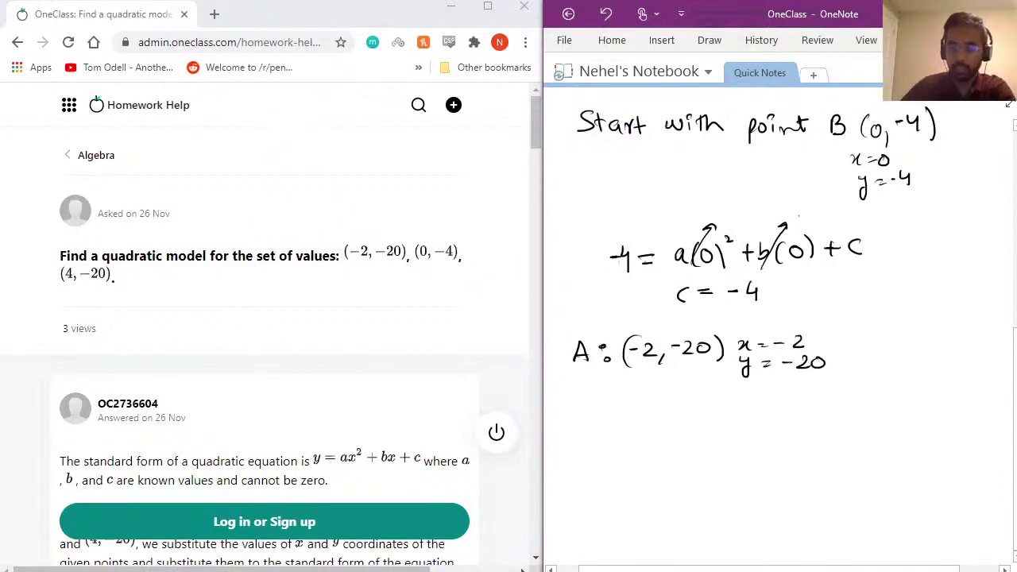
# - Substitute A into the quadratic: -20 = a(-2)² + b(-2) - 4
pyautogui.click(598, 413)
pyautogui.moveTo(601, 411)
pyautogui.mouseDown()
pyautogui.moveTo(628, 420)
pyautogui.moveTo(636, 410)
pyautogui.moveTo(673, 412)
pyautogui.mouseUp()
pyautogui.moveTo(664, 417); pyautogui.dragTo(718, 417)
pyautogui.moveTo(728, 410)
pyautogui.mouseDown()
pyautogui.moveTo(759, 415)
pyautogui.moveTo(771, 401)
pyautogui.moveTo(793, 417)
pyautogui.moveTo(869, 418)
pyautogui.mouseUp()
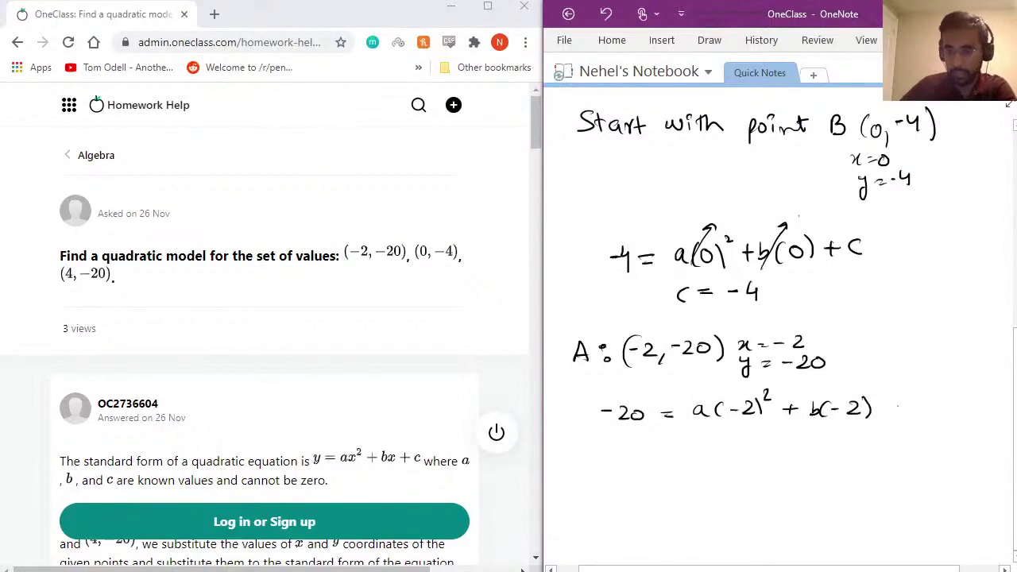
pyautogui.moveTo(899, 397); pyautogui.dragTo(907, 413)
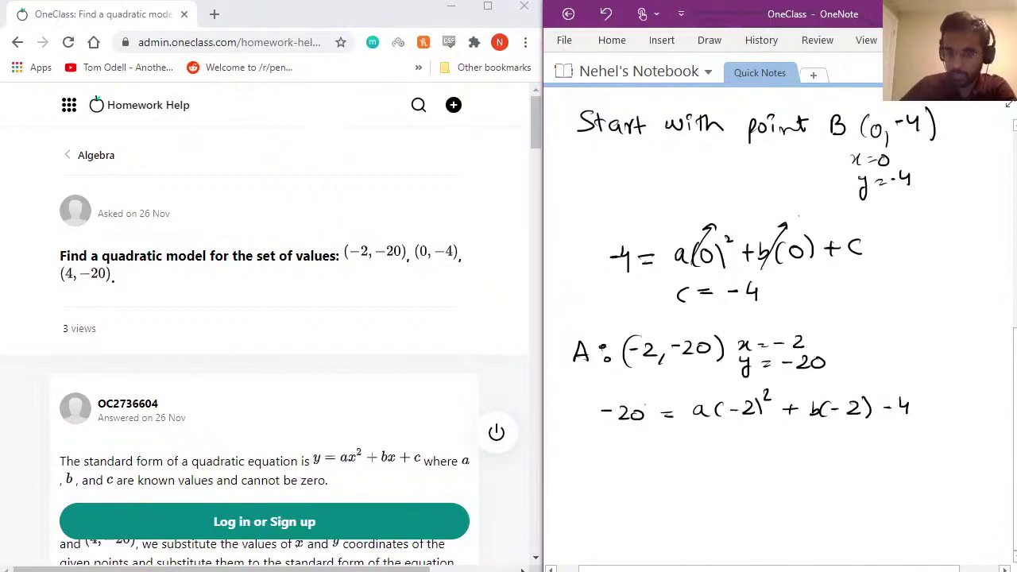
# - Simplify to -16 = 4a - 2b, label it equation 1, and begin the C: heading
pyautogui.moveTo(612, 454)
pyautogui.mouseDown()
pyautogui.moveTo(629, 462)
pyautogui.moveTo(680, 450)
pyautogui.mouseUp()
pyautogui.moveTo(670, 458); pyautogui.dragTo(715, 452)
pyautogui.moveTo(711, 442)
pyautogui.mouseDown()
pyautogui.moveTo(709, 464)
pyautogui.moveTo(726, 445)
pyautogui.moveTo(742, 461)
pyautogui.moveTo(808, 459)
pyautogui.mouseUp()
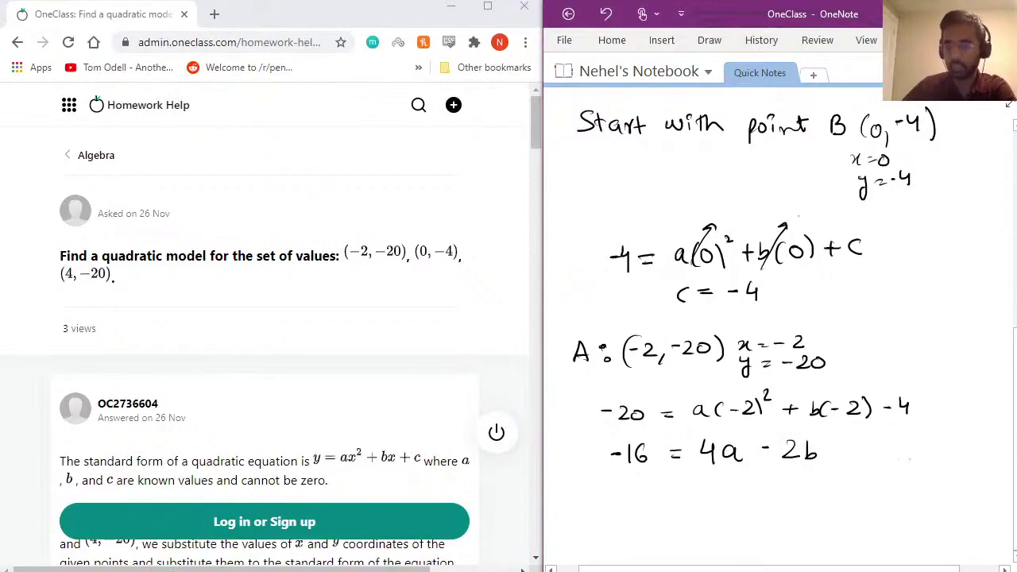
pyautogui.moveTo(864, 444)
pyautogui.mouseDown()
pyautogui.moveTo(957, 451)
pyautogui.moveTo(954, 430)
pyautogui.mouseUp()
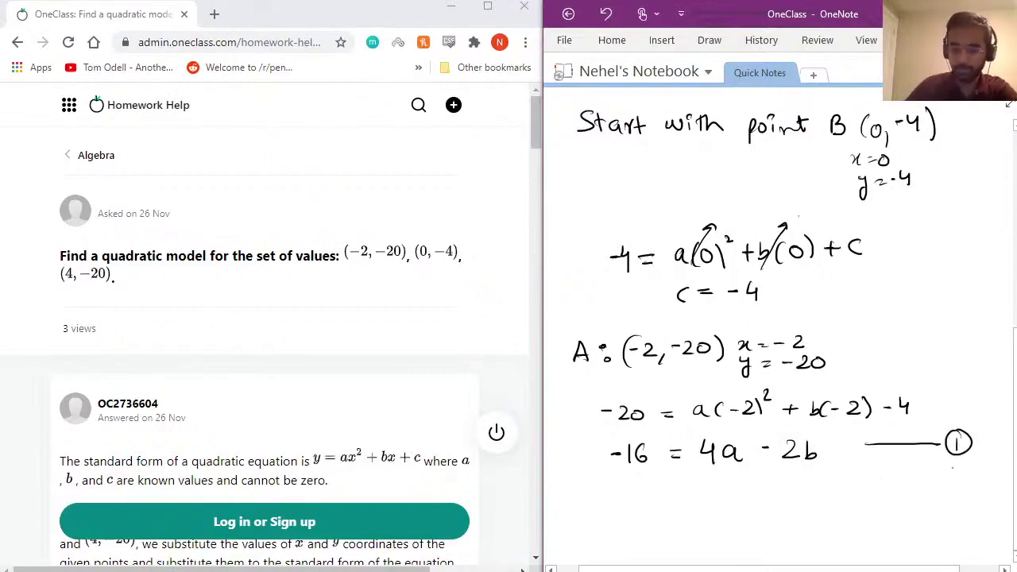
pyautogui.scroll(-3, 952, 468)
pyautogui.moveTo(575, 388); pyautogui.dragTo(582, 409)
# - Write point C: (4, -20) with x = 4 and y = -20 noted beside it
pyautogui.click(602, 392)
pyautogui.click(607, 404)
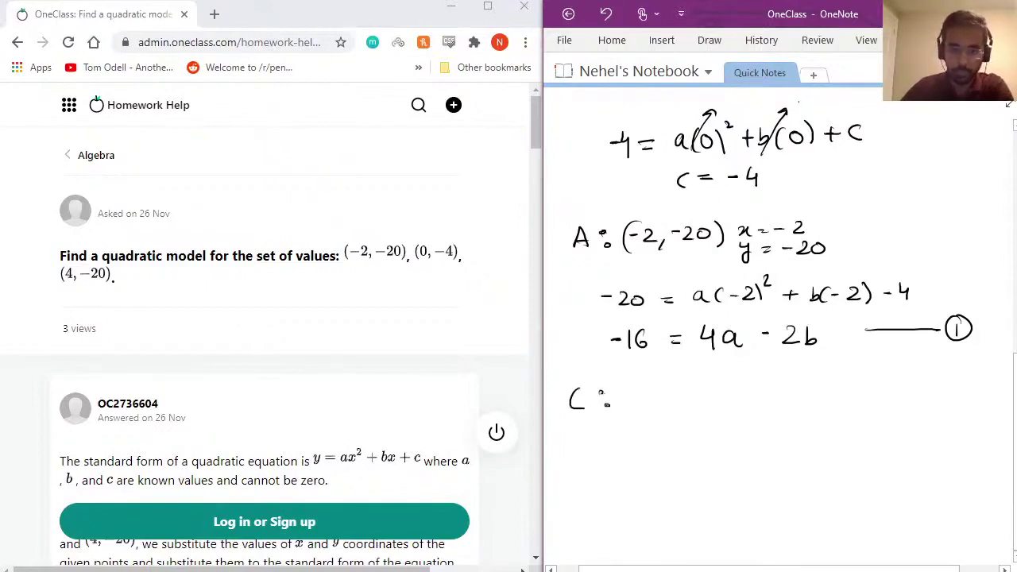
pyautogui.moveTo(643, 388); pyautogui.dragTo(638, 406)
pyautogui.moveTo(649, 400)
pyautogui.mouseDown()
pyautogui.moveTo(695, 392)
pyautogui.moveTo(701, 405)
pyautogui.moveTo(727, 406)
pyautogui.moveTo(786, 386)
pyautogui.mouseUp()
pyautogui.moveTo(777, 391); pyautogui.dragTo(805, 387)
pyautogui.moveTo(802, 379)
pyautogui.mouseDown()
pyautogui.moveTo(802, 392)
pyautogui.moveTo(763, 410)
pyautogui.mouseUp()
pyautogui.moveTo(771, 402)
pyautogui.mouseDown()
pyautogui.moveTo(762, 422)
pyautogui.moveTo(793, 410)
pyautogui.mouseUp()
pyautogui.moveTo(809, 408)
pyautogui.mouseDown()
pyautogui.moveTo(830, 413)
pyautogui.moveTo(834, 401)
pyautogui.mouseUp()
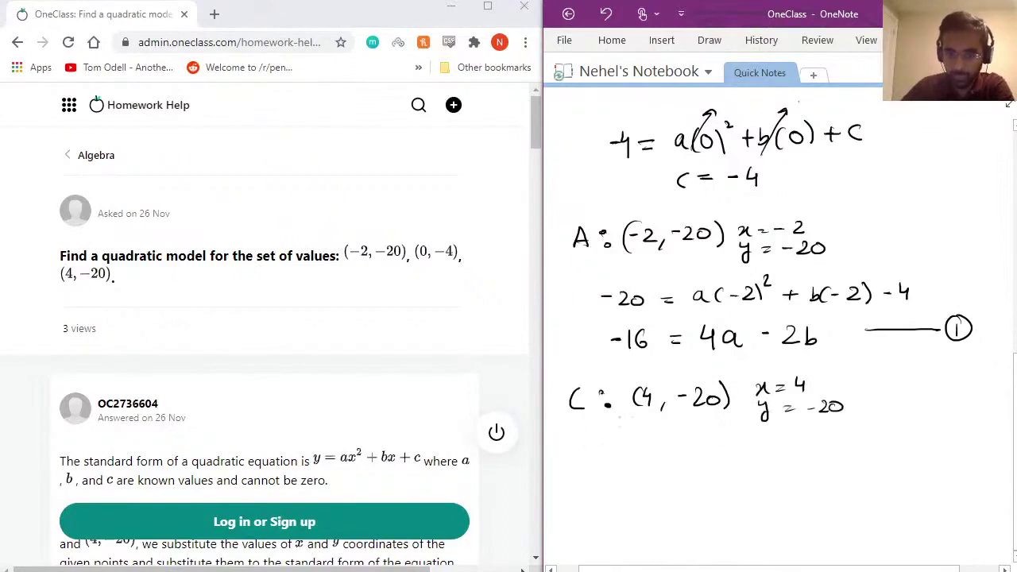
# - Substitute C into the quadratic, writing -20 = with x = 4 in the a and b terms
pyautogui.moveTo(592, 470); pyautogui.dragTo(676, 465)
pyautogui.moveTo(661, 471)
pyautogui.mouseDown()
pyautogui.moveTo(732, 475)
pyautogui.moveTo(757, 472)
pyautogui.mouseUp()
pyautogui.moveTo(761, 445)
pyautogui.mouseDown()
pyautogui.moveTo(795, 464)
pyautogui.moveTo(787, 472)
pyautogui.moveTo(825, 473)
pyautogui.mouseUp()
pyautogui.moveTo(839, 454); pyautogui.dragTo(845, 474)
pyautogui.moveTo(854, 448)
pyautogui.mouseDown()
pyautogui.moveTo(857, 476)
pyautogui.moveTo(914, 459)
pyautogui.moveTo(911, 470)
pyautogui.mouseUp()
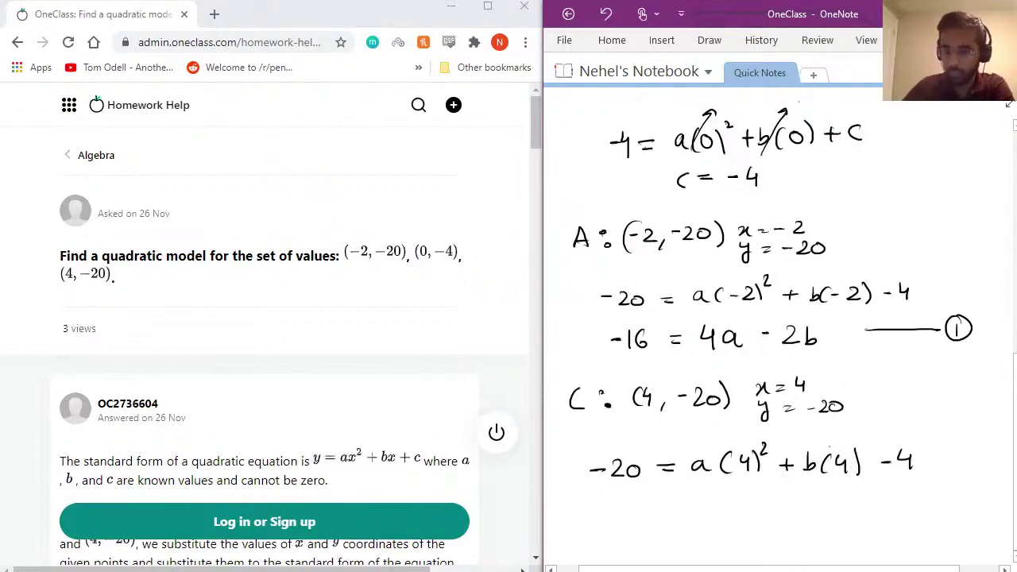
# - Simplify to -16 = 16a + 4b and label it equation 2
pyautogui.moveTo(598, 505)
pyautogui.mouseDown()
pyautogui.moveTo(632, 509)
pyautogui.moveTo(631, 499)
pyautogui.mouseUp()
pyautogui.moveTo(658, 496)
pyautogui.mouseDown()
pyautogui.moveTo(699, 508)
pyautogui.moveTo(725, 494)
pyautogui.moveTo(733, 506)
pyautogui.moveTo(768, 497)
pyautogui.moveTo(761, 507)
pyautogui.moveTo(792, 500)
pyautogui.moveTo(790, 508)
pyautogui.mouseUp()
pyautogui.moveTo(802, 489); pyautogui.dragTo(804, 508)
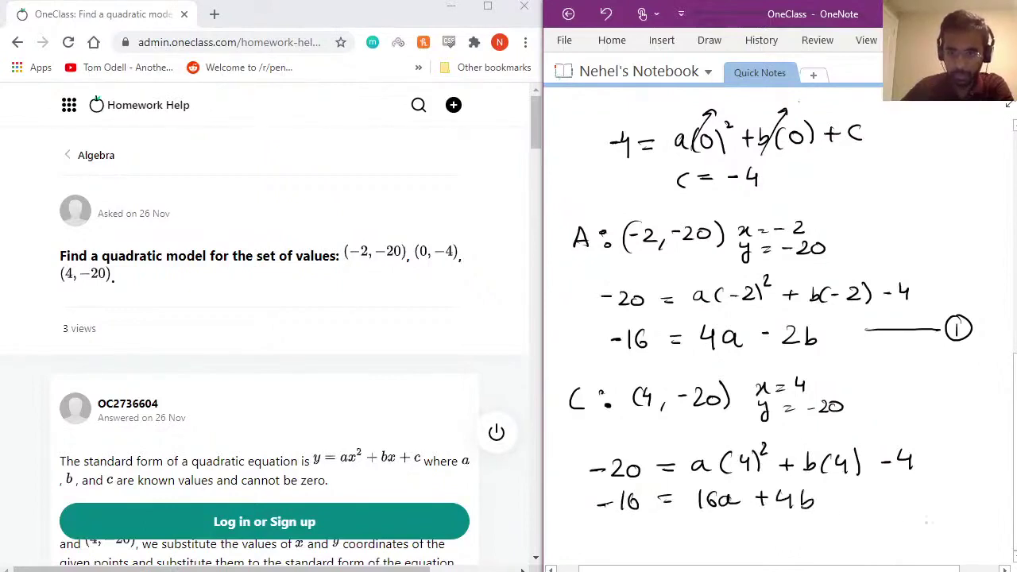
pyautogui.moveTo(884, 492)
pyautogui.mouseDown()
pyautogui.moveTo(954, 498)
pyautogui.moveTo(934, 500)
pyautogui.moveTo(947, 481)
pyautogui.mouseUp()
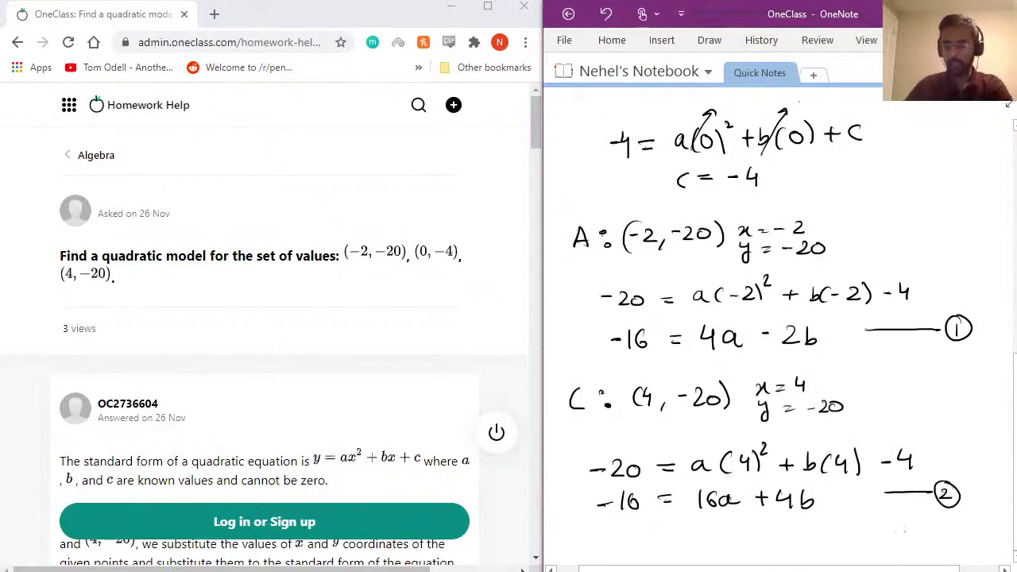
pyautogui.scroll(-3, 569, 531)
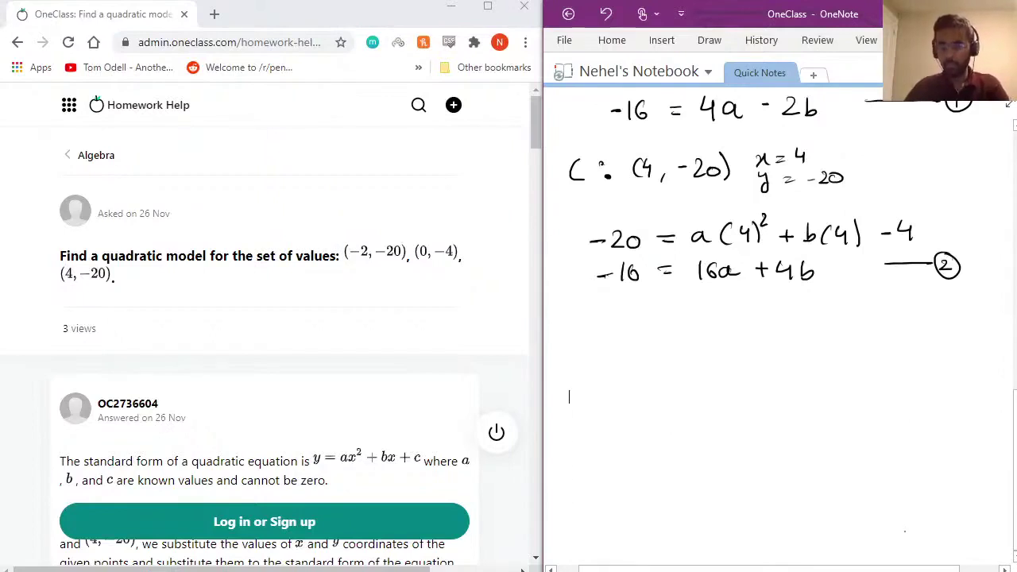
pyautogui.scroll(1, 714, 328)
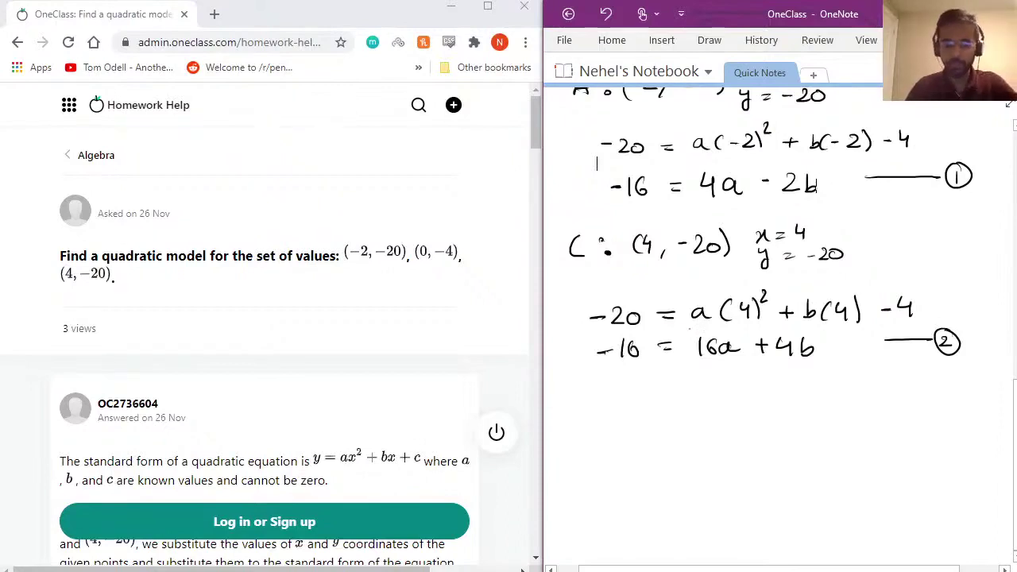
pyautogui.hotkey('alt', 'Tab')
pyautogui.hotkey('alt', 'Tab')
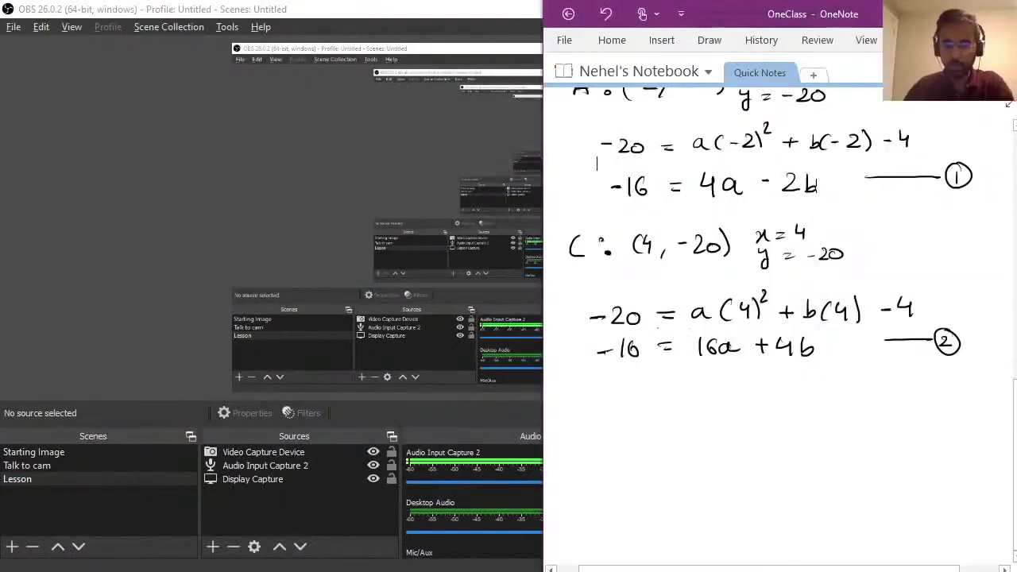
pyautogui.hotkey('alt', 'Tab')
pyautogui.hotkey('alt', 'Tab')
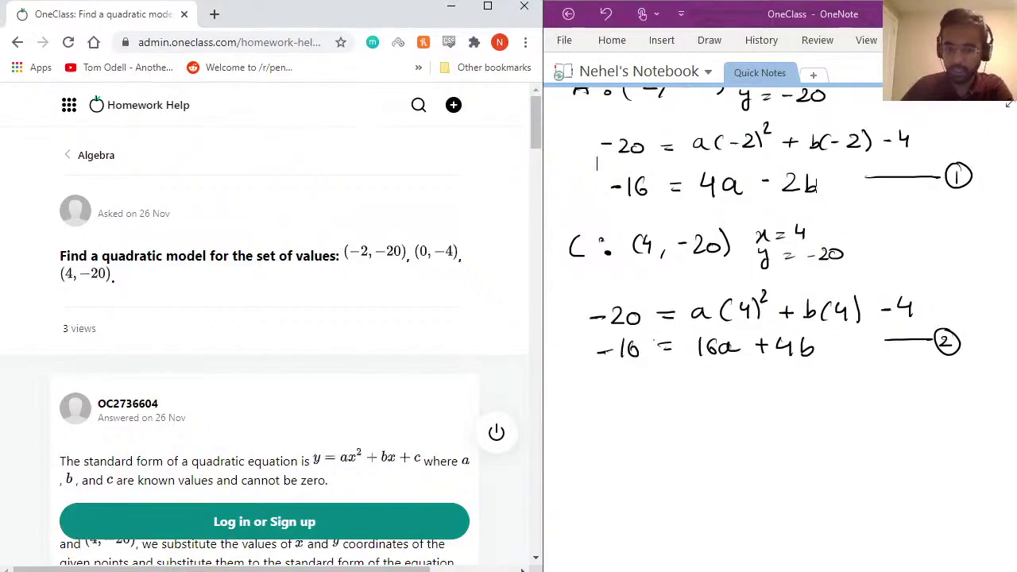
# - Double equation 1, writing 2 × (1): -32 = 8a - 4b
pyautogui.moveTo(674, 395)
pyautogui.mouseDown()
pyautogui.moveTo(692, 414)
pyautogui.moveTo(718, 415)
pyautogui.moveTo(701, 417)
pyautogui.mouseUp()
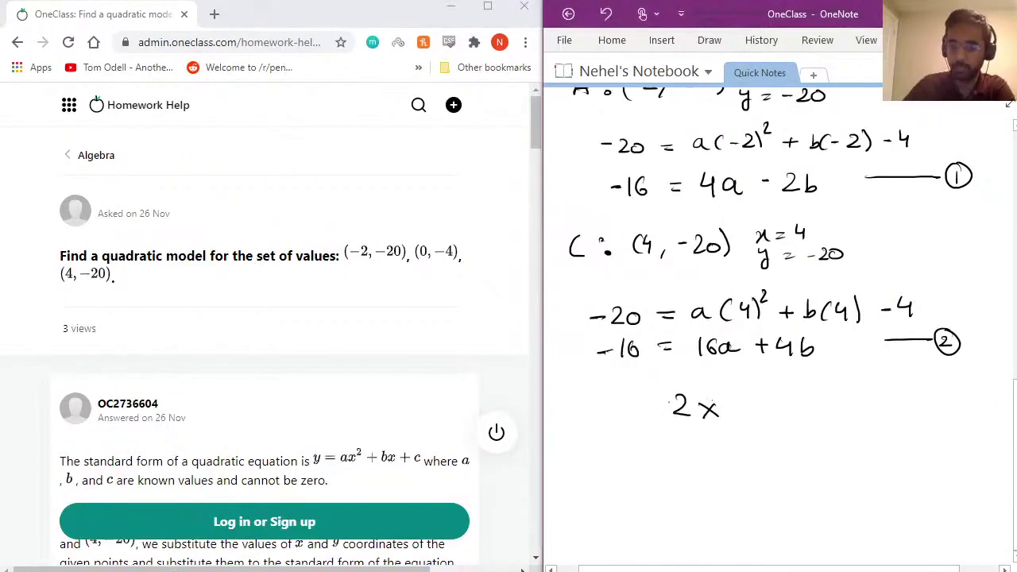
pyautogui.moveTo(738, 400); pyautogui.dragTo(743, 414)
pyautogui.moveTo(746, 392)
pyautogui.mouseDown()
pyautogui.moveTo(732, 414)
pyautogui.moveTo(746, 392)
pyautogui.mouseUp()
pyautogui.moveTo(612, 452); pyautogui.dragTo(695, 446)
pyautogui.moveTo(686, 453)
pyautogui.mouseDown()
pyautogui.moveTo(738, 447)
pyautogui.moveTo(749, 458)
pyautogui.moveTo(725, 439)
pyautogui.moveTo(838, 448)
pyautogui.mouseUp()
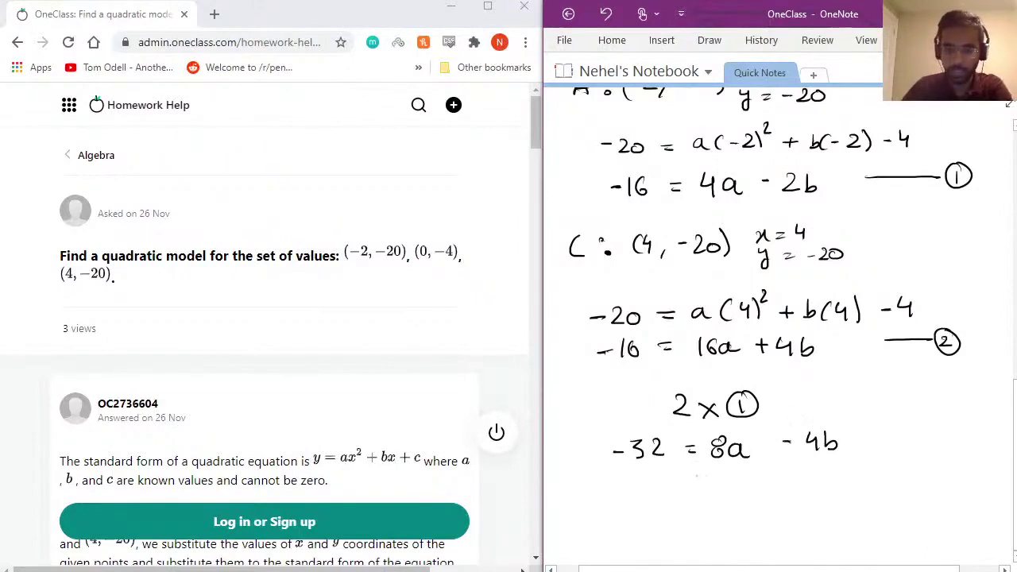
# - Add equation 2 as -32 - 16 = 16a + 8a - 4b + 4b, crossing out the 4b terms
pyautogui.moveTo(683, 479)
pyautogui.mouseDown()
pyautogui.moveTo(701, 479)
pyautogui.moveTo(693, 489)
pyautogui.moveTo(732, 477)
pyautogui.moveTo(723, 499)
pyautogui.moveTo(726, 472)
pyautogui.mouseUp()
pyautogui.hotkey('ctrl', 'z')
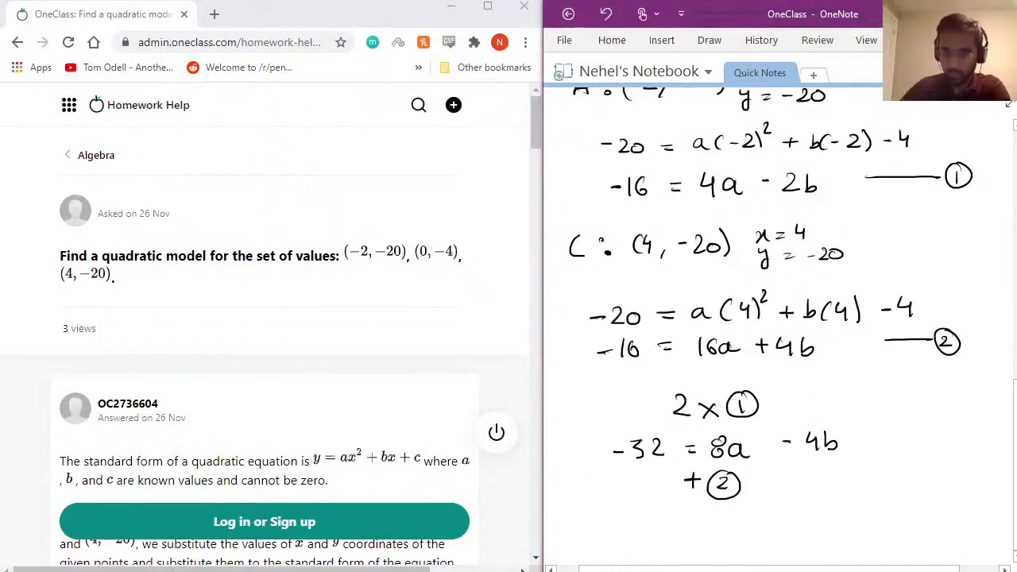
pyautogui.moveTo(592, 516)
pyautogui.mouseDown()
pyautogui.moveTo(626, 513)
pyautogui.moveTo(617, 529)
pyautogui.moveTo(664, 517)
pyautogui.moveTo(679, 528)
pyautogui.moveTo(831, 521)
pyautogui.mouseUp()
pyautogui.moveTo(825, 507)
pyautogui.mouseDown()
pyautogui.moveTo(825, 524)
pyautogui.moveTo(846, 508)
pyautogui.moveTo(869, 520)
pyautogui.mouseUp()
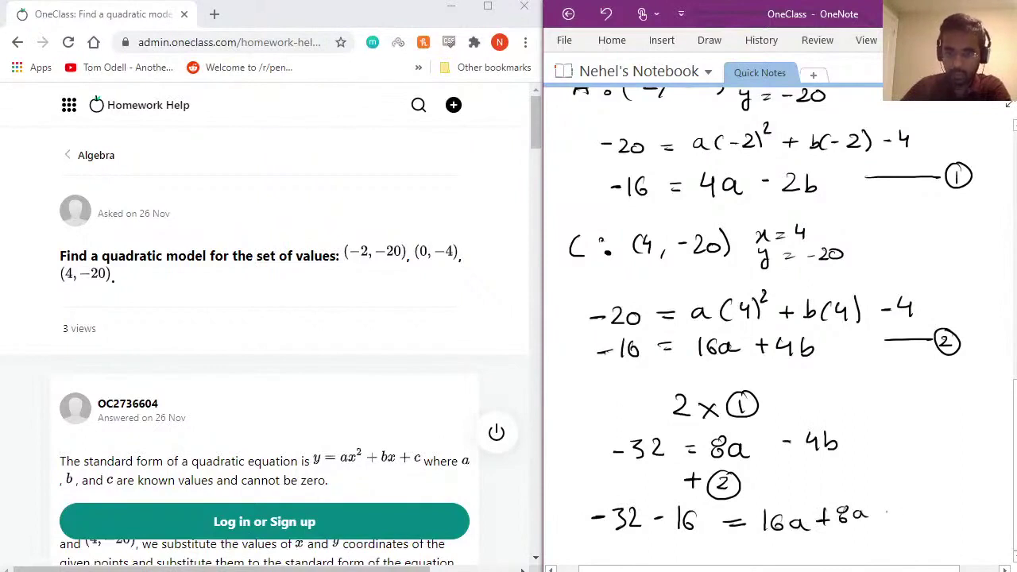
pyautogui.hotkey('ctrl', 'z')
pyautogui.hotkey('ctrl', 'z')
pyautogui.hotkey('ctrl', 'z')
pyautogui.hotkey('ctrl', 'z')
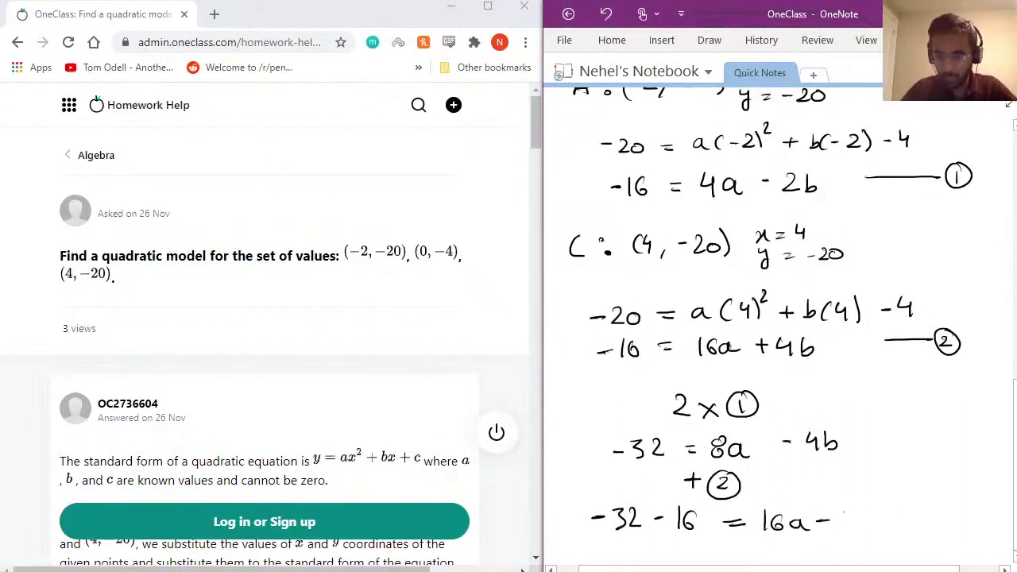
pyautogui.moveTo(824, 511)
pyautogui.mouseDown()
pyautogui.moveTo(824, 531)
pyautogui.moveTo(845, 510)
pyautogui.moveTo(872, 528)
pyautogui.mouseUp()
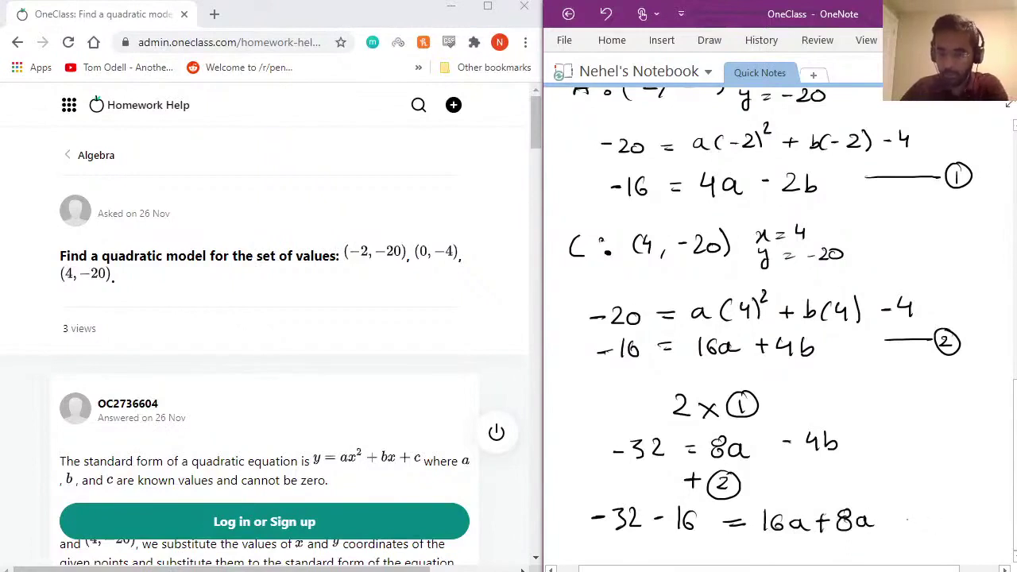
pyautogui.moveTo(885, 518)
pyautogui.mouseDown()
pyautogui.moveTo(979, 521)
pyautogui.moveTo(989, 505)
pyautogui.moveTo(991, 522)
pyautogui.moveTo(996, 510)
pyautogui.moveTo(958, 528)
pyautogui.mouseUp()
pyautogui.moveTo(936, 492); pyautogui.dragTo(910, 524)
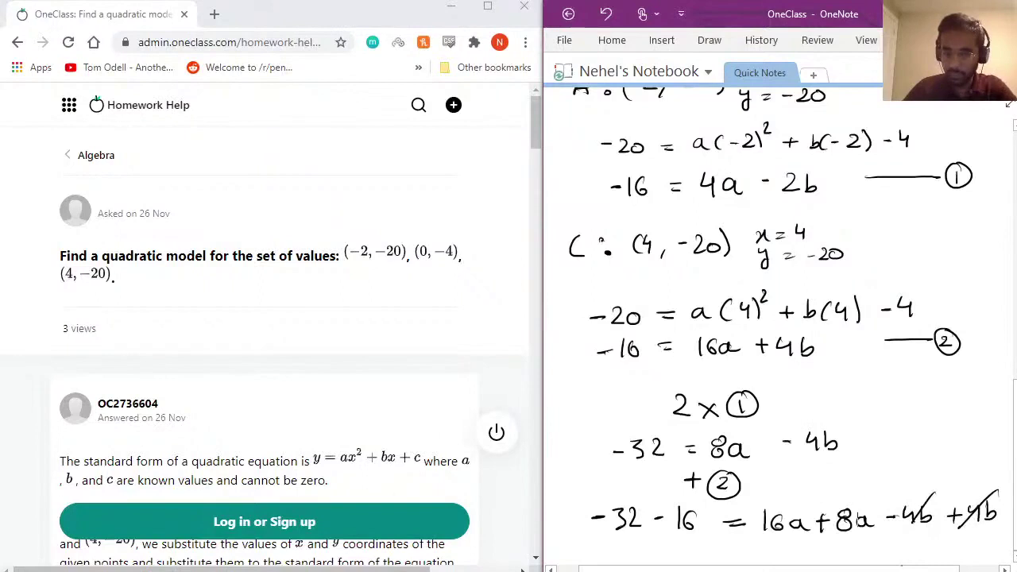
pyautogui.scroll(-3, 778, 318)
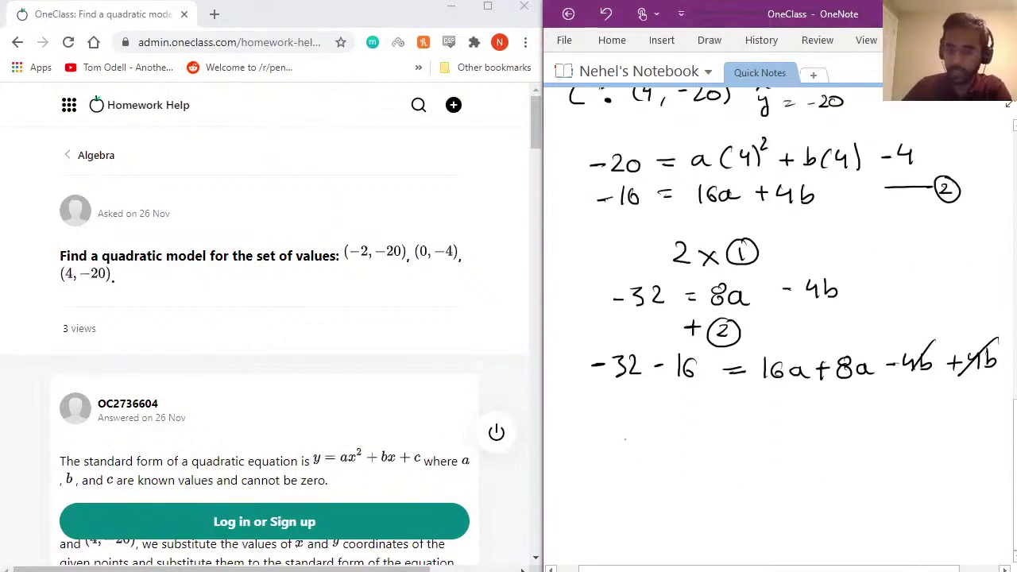
# - Write the simplified sum -48 = 24a
pyautogui.moveTo(591, 421); pyautogui.dragTo(626, 421)
pyautogui.moveTo(625, 415)
pyautogui.mouseDown()
pyautogui.moveTo(626, 432)
pyautogui.moveTo(635, 414)
pyautogui.moveTo(634, 431)
pyautogui.moveTo(692, 420)
pyautogui.mouseUp()
pyautogui.moveTo(682, 426); pyautogui.dragTo(750, 423)
pyautogui.moveTo(747, 414)
pyautogui.mouseDown()
pyautogui.moveTo(746, 429)
pyautogui.moveTo(778, 428)
pyautogui.mouseUp()
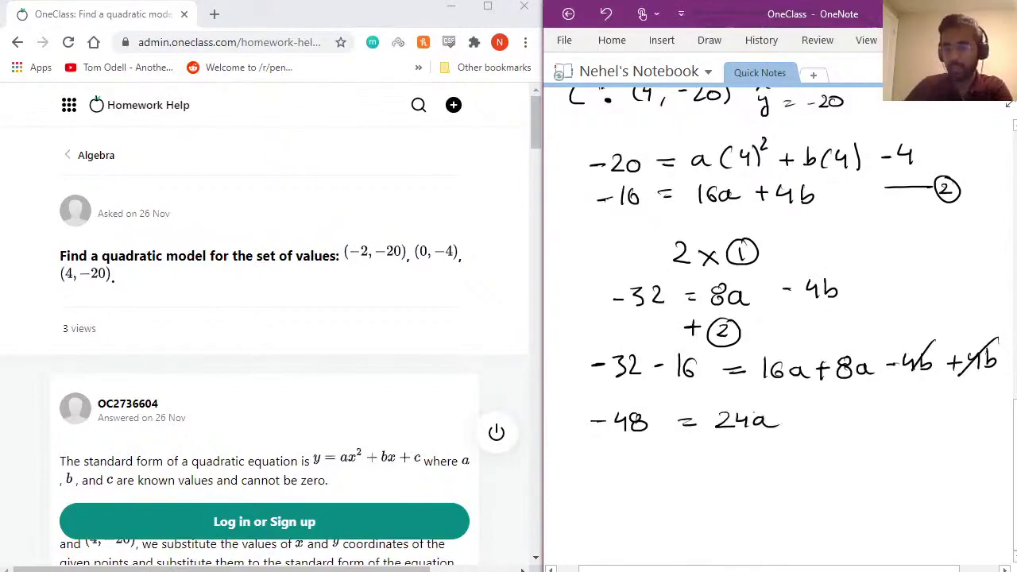
# - Write ∴ a = -48/24 = -2 and draw a box around it
pyautogui.moveTo(679, 468); pyautogui.dragTo(717, 470)
pyautogui.moveTo(732, 459)
pyautogui.mouseDown()
pyautogui.moveTo(794, 458)
pyautogui.moveTo(791, 469)
pyautogui.mouseUp()
pyautogui.moveTo(808, 449)
pyautogui.mouseDown()
pyautogui.moveTo(810, 469)
pyautogui.moveTo(788, 486)
pyautogui.moveTo(806, 481)
pyautogui.mouseUp()
pyautogui.moveTo(803, 477); pyautogui.dragTo(803, 491)
pyautogui.moveTo(828, 459); pyautogui.dragTo(839, 458)
pyautogui.moveTo(828, 465); pyautogui.dragTo(883, 467)
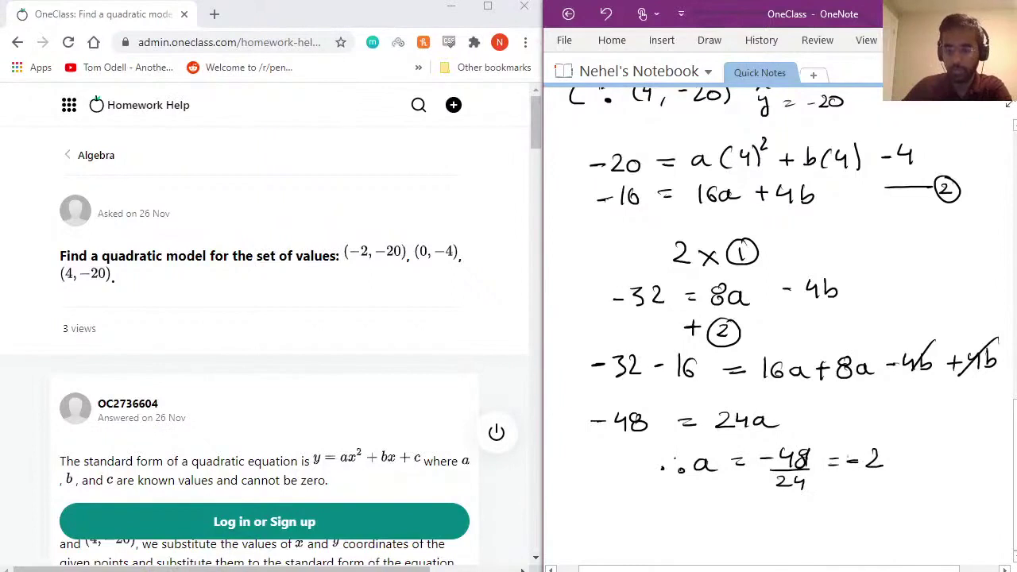
pyautogui.moveTo(640, 450)
pyautogui.mouseDown()
pyautogui.moveTo(639, 480)
pyautogui.moveTo(676, 489)
pyautogui.moveTo(890, 482)
pyautogui.mouseUp()
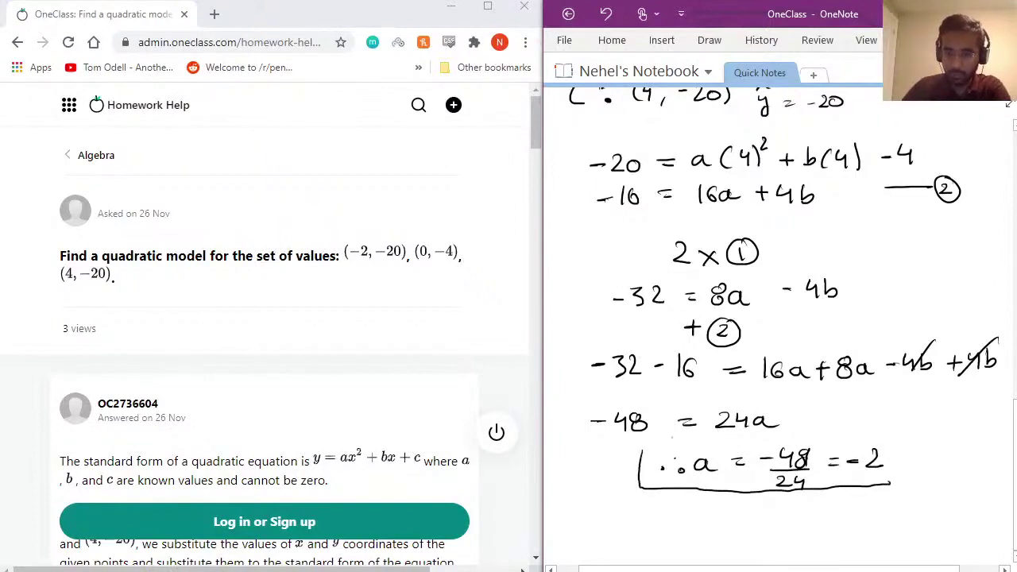
pyautogui.moveTo(642, 446)
pyautogui.mouseDown()
pyautogui.moveTo(866, 433)
pyautogui.moveTo(889, 462)
pyautogui.moveTo(889, 482)
pyautogui.mouseUp()
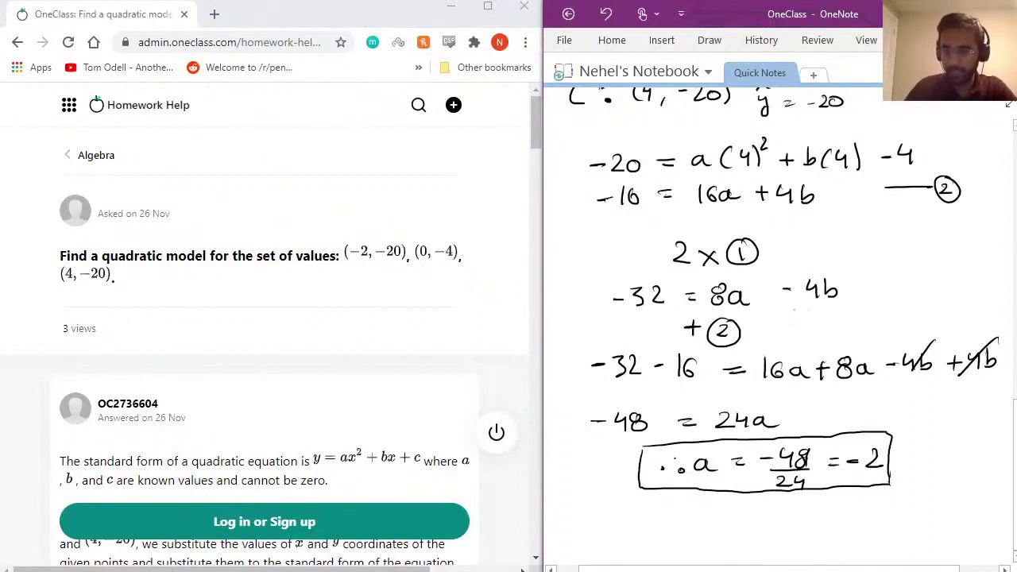
# - Restate equation 1 as -16 = 4(a) - 2(b) to substitute a
pyautogui.scroll(2, 741, 332)
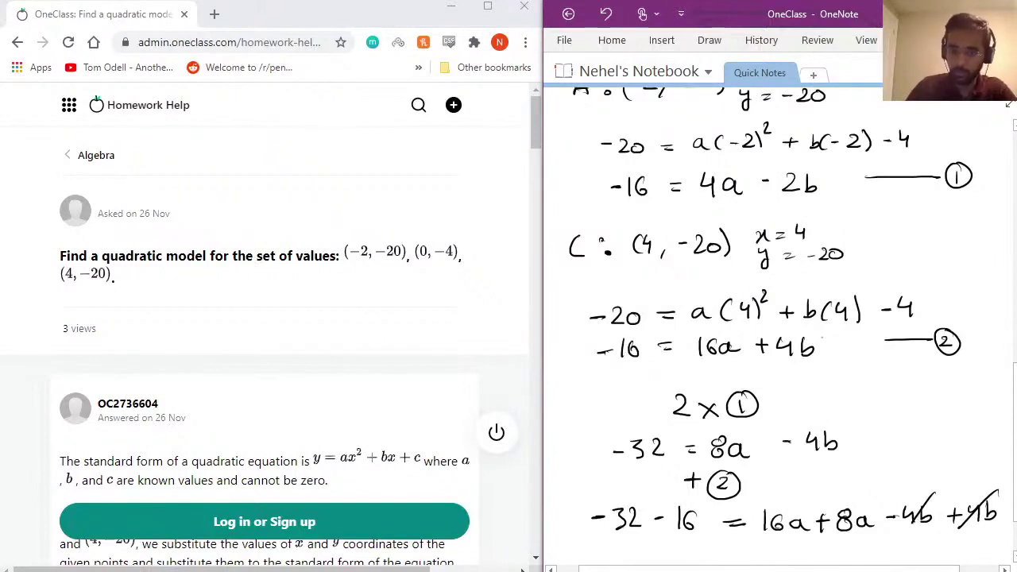
pyautogui.scroll(-3, 738, 548)
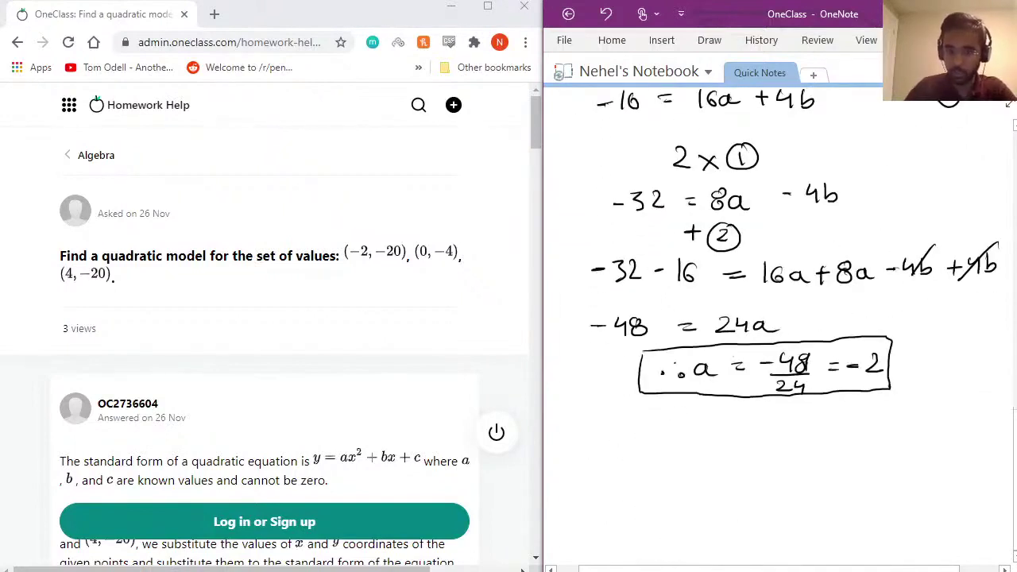
pyautogui.moveTo(601, 465); pyautogui.dragTo(677, 460)
pyautogui.moveTo(661, 467)
pyautogui.mouseDown()
pyautogui.moveTo(702, 459)
pyautogui.moveTo(699, 473)
pyautogui.moveTo(717, 470)
pyautogui.mouseUp()
pyautogui.moveTo(738, 456)
pyautogui.mouseDown()
pyautogui.moveTo(730, 464)
pyautogui.moveTo(753, 474)
pyautogui.mouseUp()
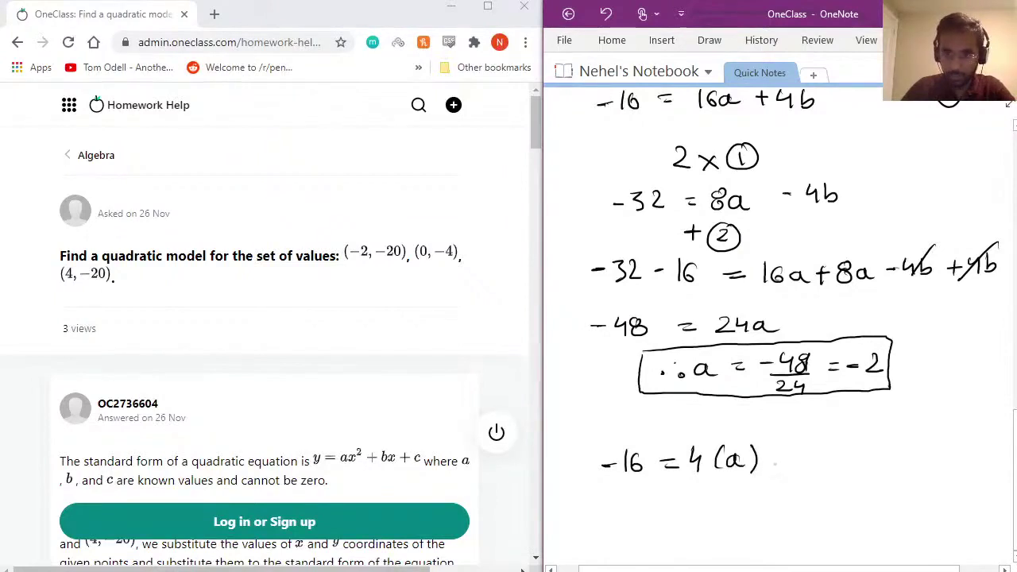
pyautogui.moveTo(777, 465)
pyautogui.mouseDown()
pyautogui.moveTo(809, 460)
pyautogui.moveTo(818, 468)
pyautogui.mouseUp()
pyautogui.moveTo(834, 453); pyautogui.dragTo(837, 467)
pyautogui.moveTo(845, 446); pyautogui.dragTo(844, 474)
pyautogui.scroll(5, 855, 469)
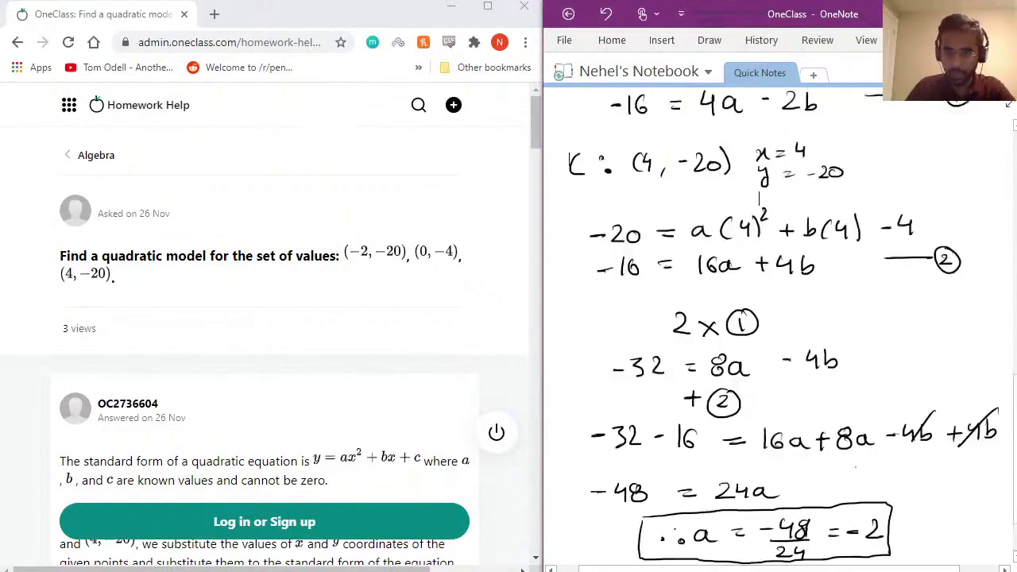
pyautogui.scroll(-6, 855, 468)
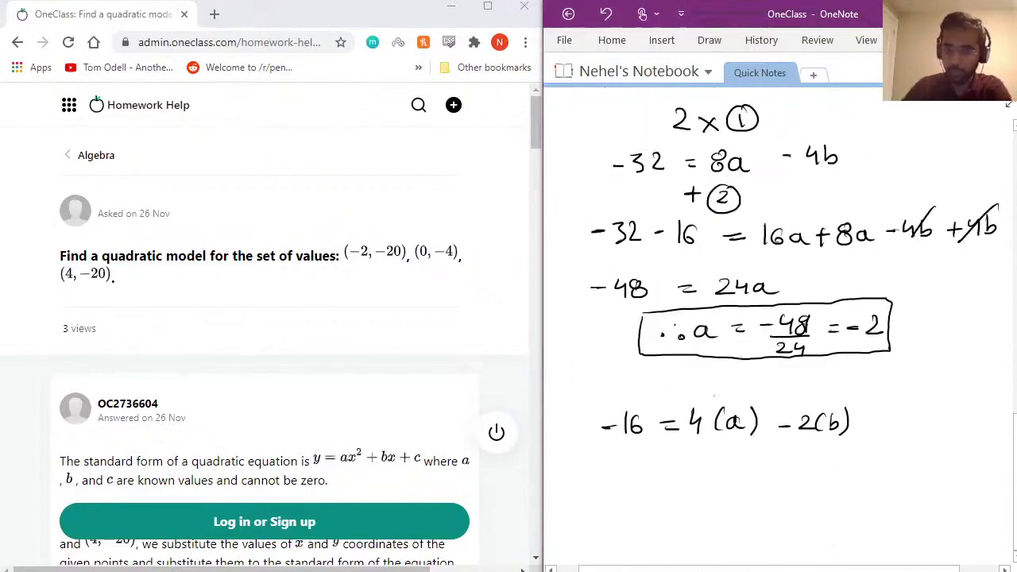
# - Work through -16 = -8 - 2b and -8 = -2b to a boxed ∴ b = 4
pyautogui.moveTo(596, 472); pyautogui.dragTo(618, 479)
pyautogui.moveTo(634, 459)
pyautogui.mouseDown()
pyautogui.moveTo(625, 477)
pyautogui.moveTo(673, 464)
pyautogui.mouseUp()
pyautogui.moveTo(660, 472); pyautogui.dragTo(675, 470)
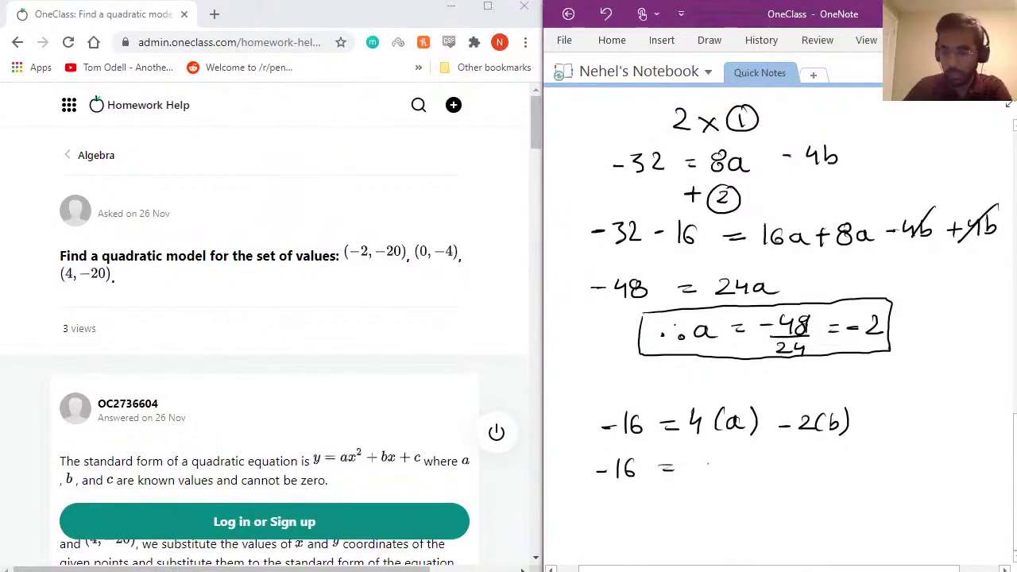
pyautogui.moveTo(693, 468); pyautogui.dragTo(792, 474)
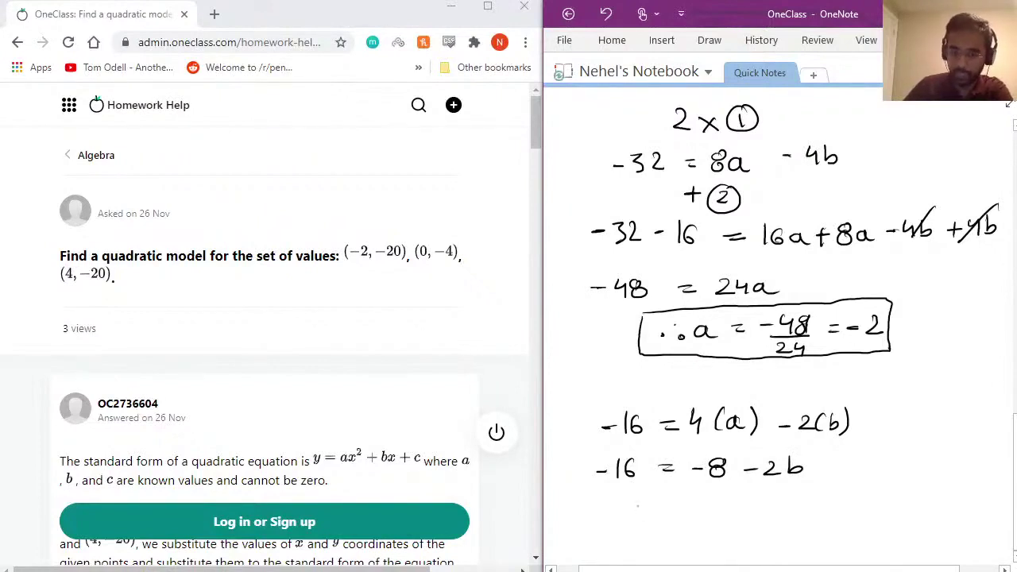
pyautogui.moveTo(627, 501)
pyautogui.mouseDown()
pyautogui.moveTo(684, 513)
pyautogui.moveTo(738, 501)
pyautogui.moveTo(761, 510)
pyautogui.mouseUp()
pyautogui.click(853, 505)
pyautogui.click(872, 506)
pyautogui.moveTo(888, 490)
pyautogui.mouseDown()
pyautogui.moveTo(898, 507)
pyautogui.moveTo(949, 501)
pyautogui.moveTo(946, 513)
pyautogui.mouseUp()
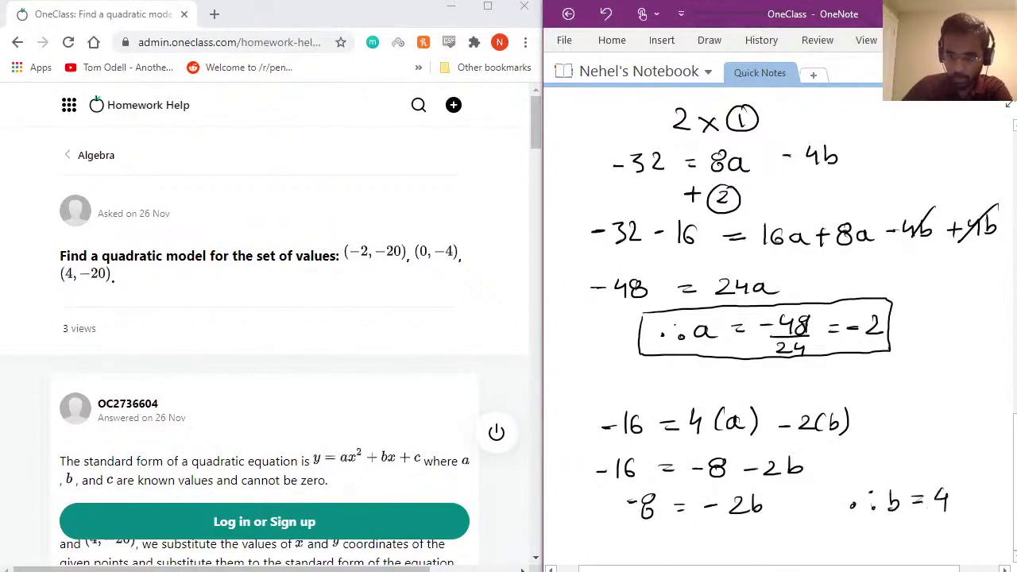
pyautogui.moveTo(836, 485)
pyautogui.mouseDown()
pyautogui.moveTo(834, 514)
pyautogui.moveTo(922, 527)
pyautogui.moveTo(956, 515)
pyautogui.moveTo(914, 485)
pyautogui.moveTo(837, 484)
pyautogui.mouseUp()
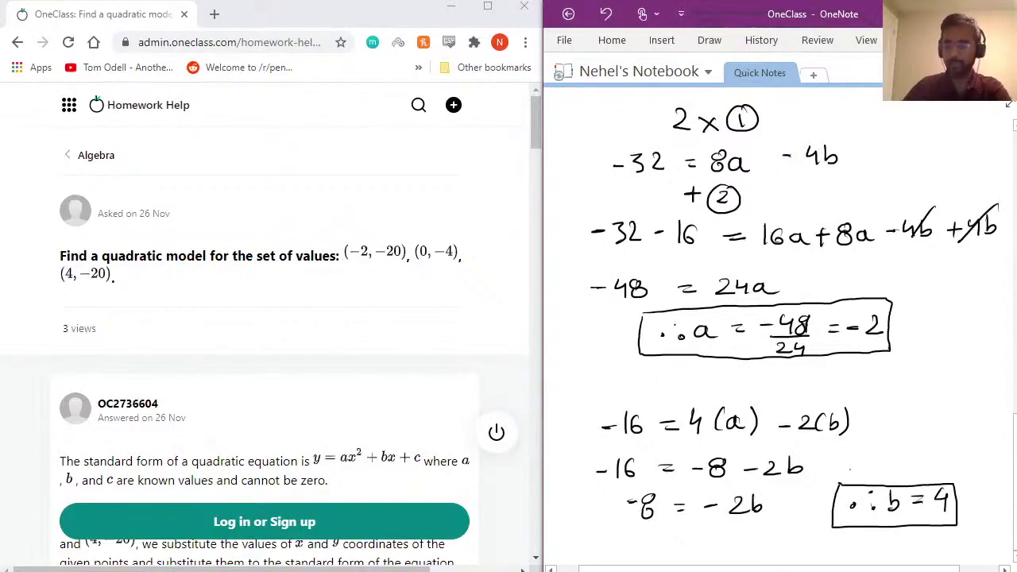
# - After reviewing the earlier working, write the heading '∴ Our quad eqⁿ becomes:'
pyautogui.scroll(10, 779, 326)
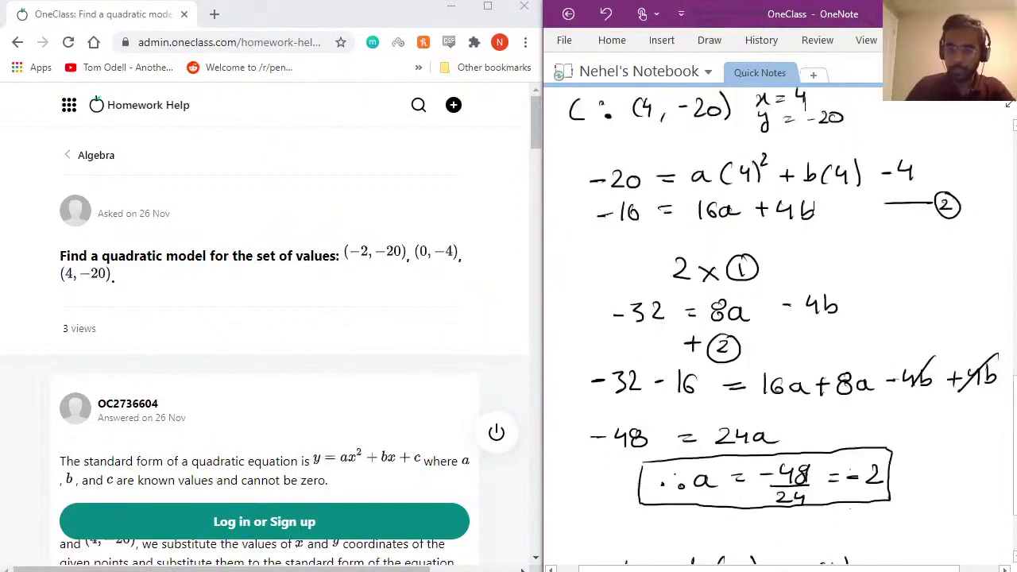
pyautogui.scroll(5, 779, 326)
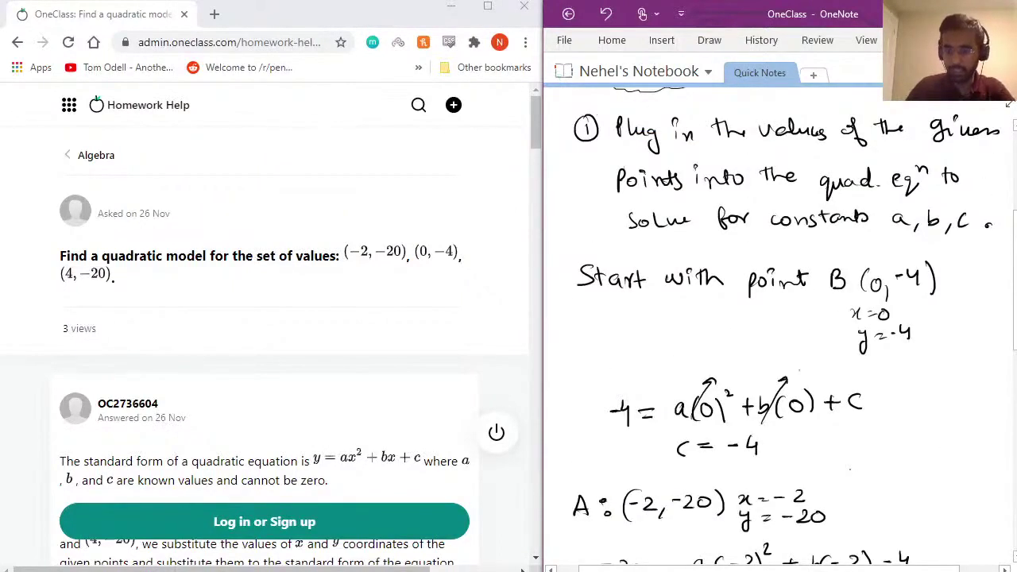
pyautogui.scroll(-5, 778, 326)
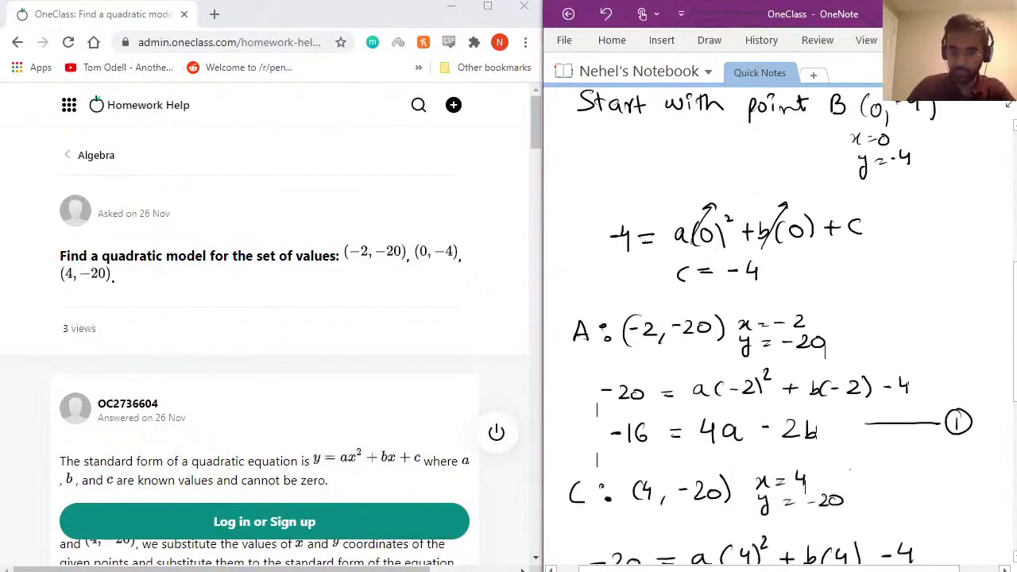
pyautogui.scroll(-5, 778, 325)
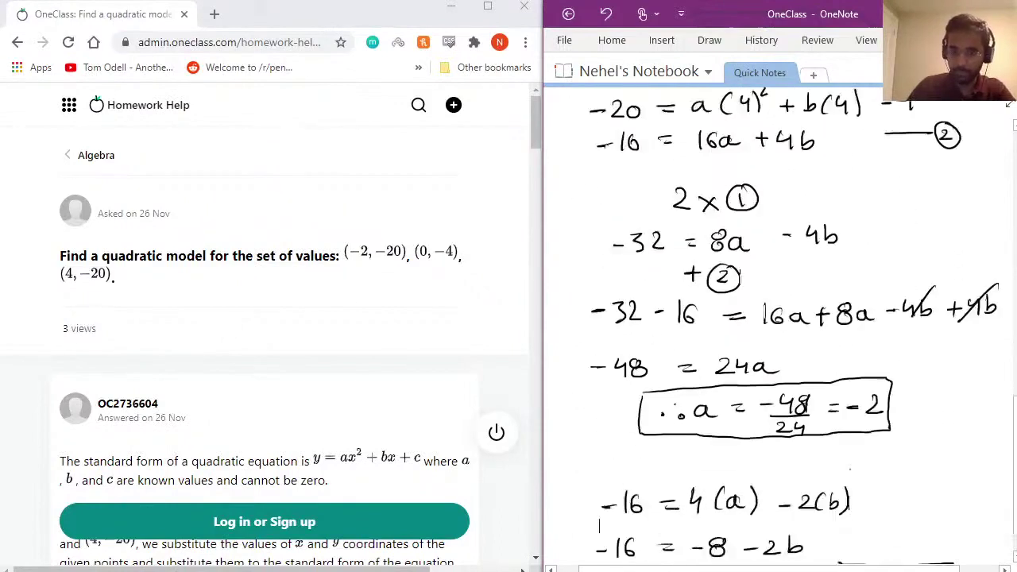
pyautogui.scroll(-5, 778, 326)
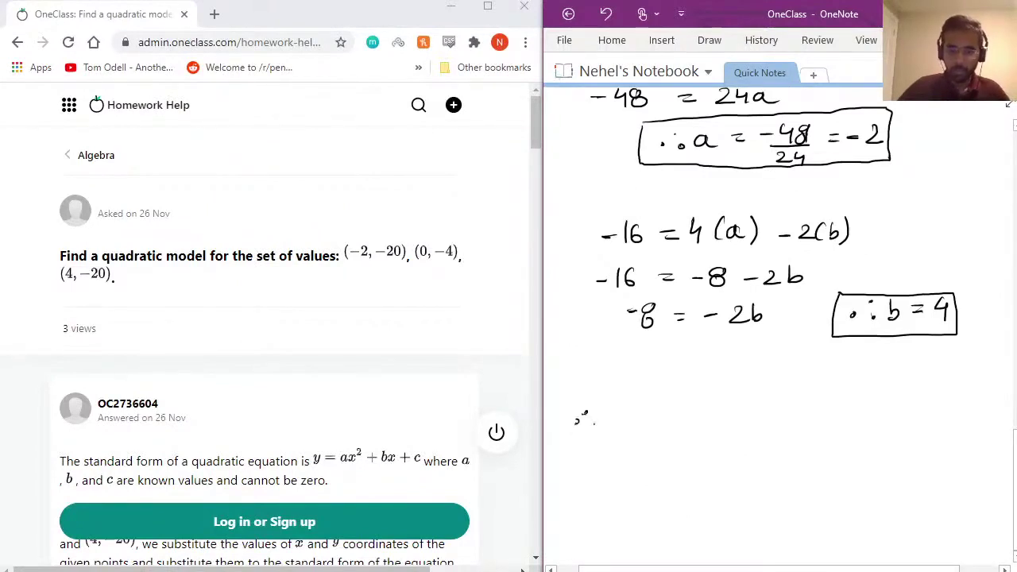
pyautogui.moveTo(616, 411)
pyautogui.mouseDown()
pyautogui.moveTo(675, 419)
pyautogui.moveTo(670, 427)
pyautogui.moveTo(725, 420)
pyautogui.mouseUp()
pyautogui.moveTo(737, 411); pyautogui.dragTo(736, 429)
pyautogui.moveTo(742, 410); pyautogui.dragTo(836, 421)
pyautogui.moveTo(845, 411)
pyautogui.mouseDown()
pyautogui.moveTo(842, 421)
pyautogui.moveTo(861, 410)
pyautogui.mouseUp()
pyautogui.moveTo(860, 416); pyautogui.dragTo(861, 418)
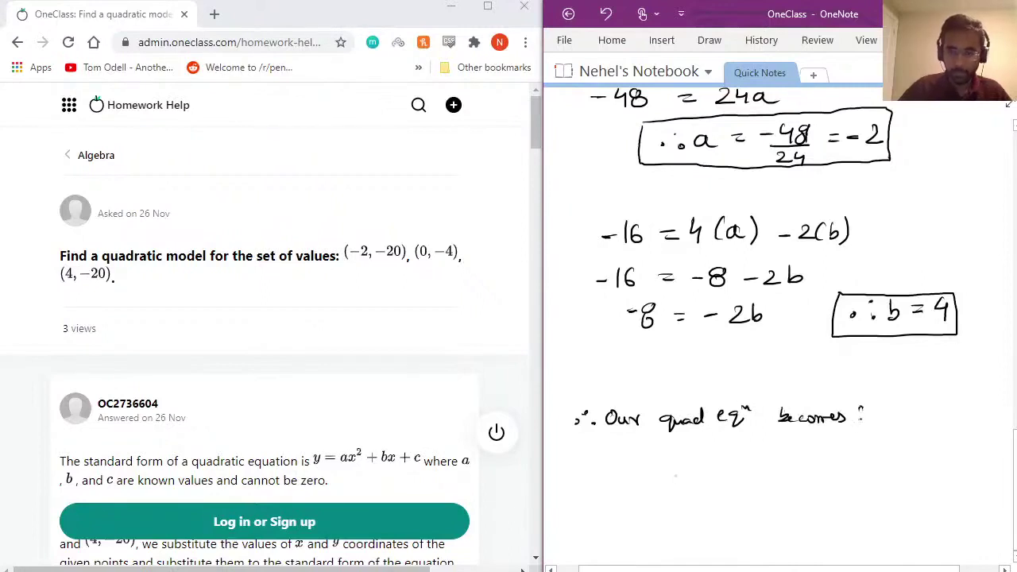
# - Write y = -2x² + 4x beneath the heading
pyautogui.moveTo(641, 467); pyautogui.dragTo(650, 478)
pyautogui.moveTo(658, 469)
pyautogui.mouseDown()
pyautogui.moveTo(650, 493)
pyautogui.moveTo(688, 469)
pyautogui.mouseUp()
pyautogui.moveTo(675, 475)
pyautogui.mouseDown()
pyautogui.moveTo(718, 463)
pyautogui.moveTo(718, 475)
pyautogui.moveTo(762, 461)
pyautogui.moveTo(793, 466)
pyautogui.mouseUp()
pyautogui.moveTo(782, 457)
pyautogui.mouseDown()
pyautogui.moveTo(782, 470)
pyautogui.moveTo(811, 464)
pyautogui.moveTo(809, 475)
pyautogui.moveTo(823, 473)
pyautogui.mouseUp()
pyautogui.moveTo(830, 461); pyautogui.dragTo(820, 474)
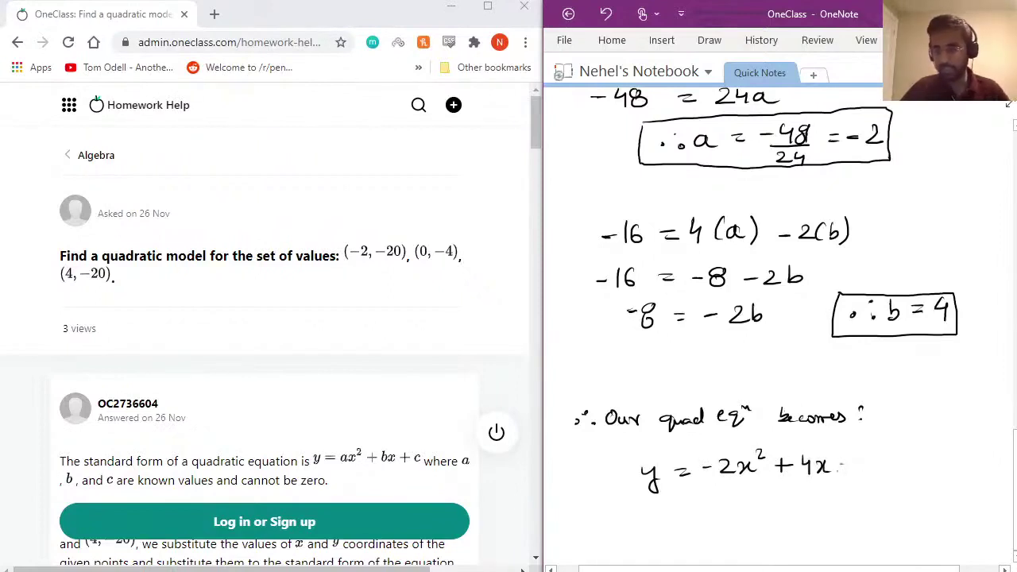
pyautogui.scroll(5, 599, 367)
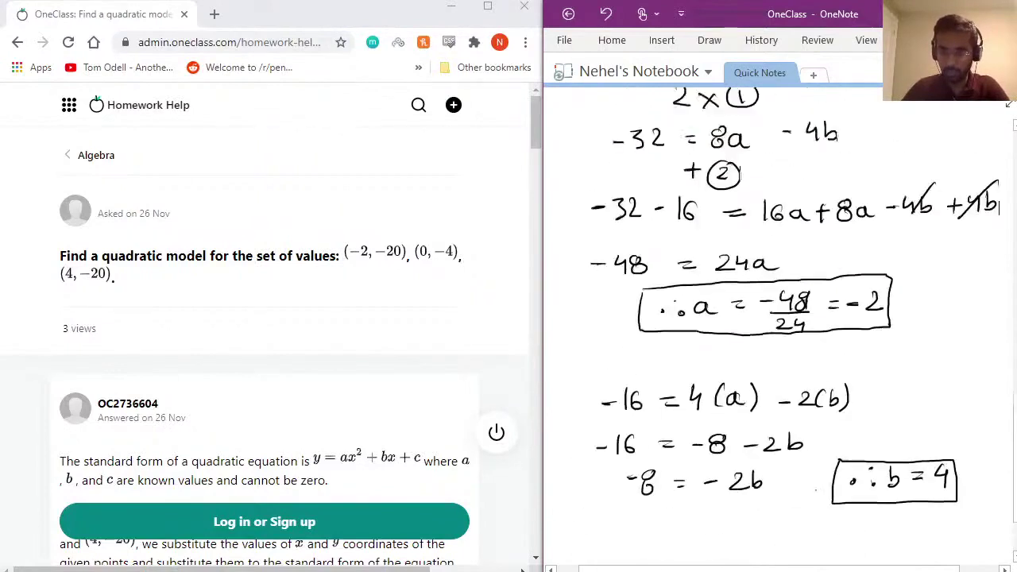
pyautogui.scroll(3, 793, 325)
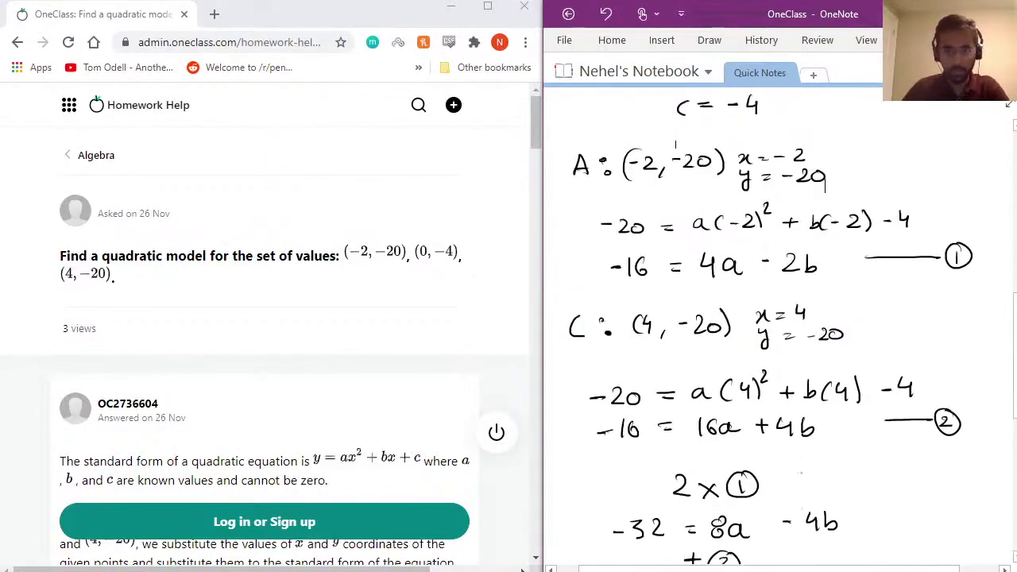
pyautogui.scroll(-7, 793, 326)
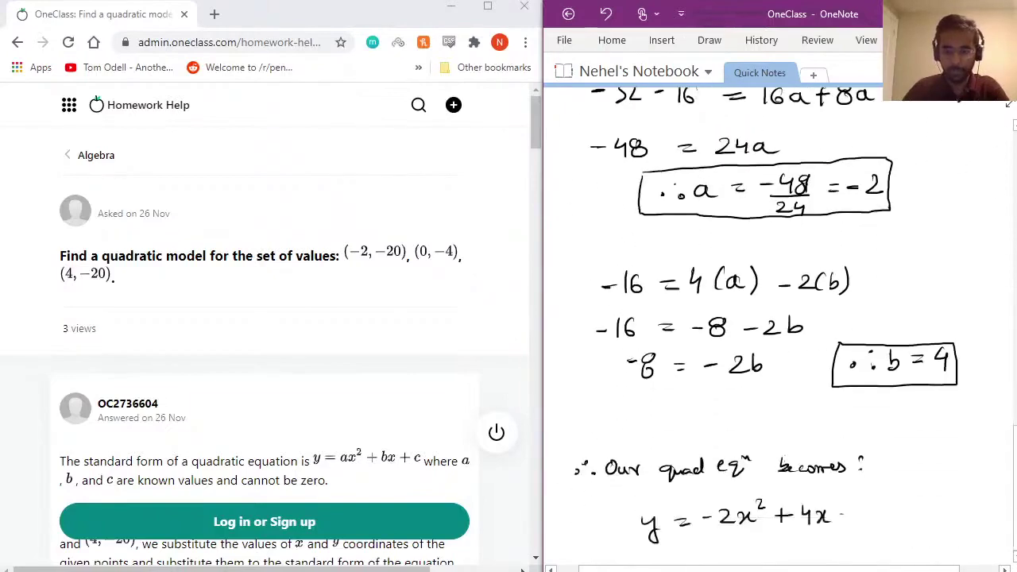
pyautogui.scroll(-2, 766, 317)
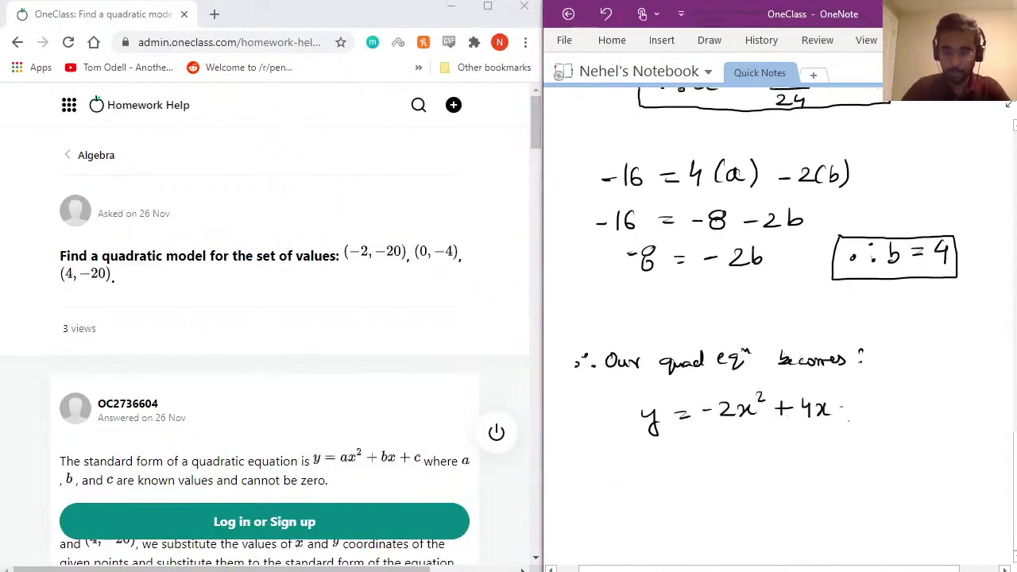
# - Complete y = -2x² + 4x - 4, write y = 2(-x² + 2x - 2) below, and box the equation
pyautogui.moveTo(841, 409); pyautogui.dragTo(863, 415)
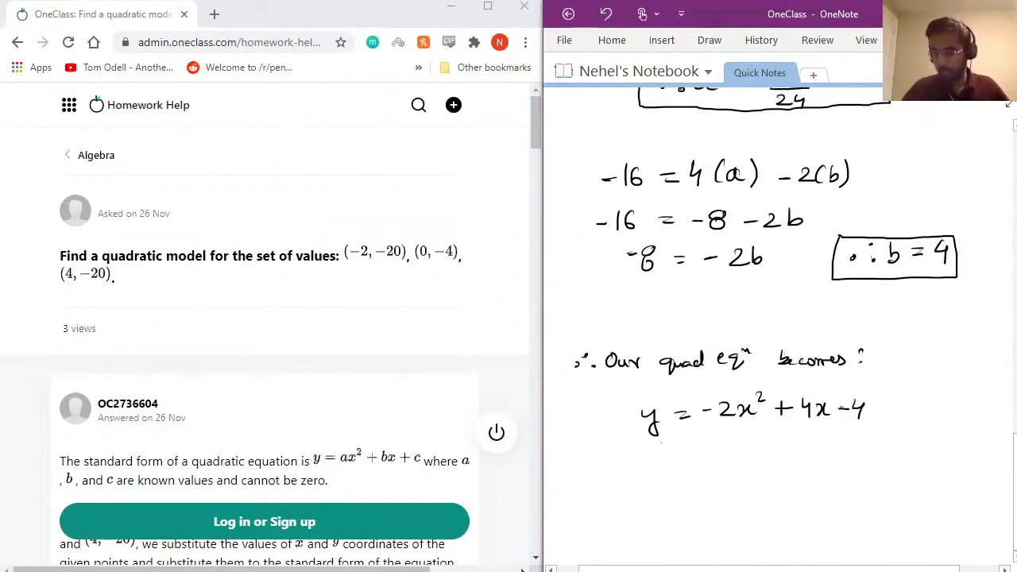
pyautogui.moveTo(645, 459)
pyautogui.mouseDown()
pyautogui.moveTo(659, 467)
pyautogui.moveTo(652, 484)
pyautogui.moveTo(684, 462)
pyautogui.mouseUp()
pyautogui.moveTo(674, 468)
pyautogui.mouseDown()
pyautogui.moveTo(715, 459)
pyautogui.moveTo(739, 473)
pyautogui.moveTo(773, 467)
pyautogui.mouseUp()
pyautogui.moveTo(785, 446)
pyautogui.mouseDown()
pyautogui.moveTo(767, 467)
pyautogui.moveTo(797, 451)
pyautogui.moveTo(828, 454)
pyautogui.moveTo(823, 465)
pyautogui.moveTo(868, 464)
pyautogui.mouseUp()
pyautogui.moveTo(874, 449)
pyautogui.mouseDown()
pyautogui.moveTo(859, 464)
pyautogui.moveTo(927, 449)
pyautogui.moveTo(920, 465)
pyautogui.mouseUp()
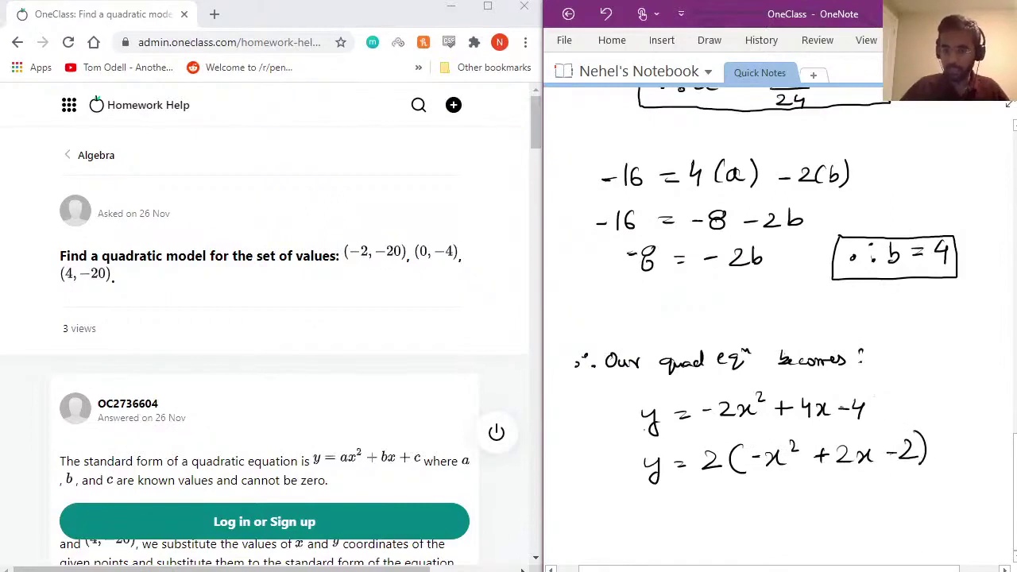
pyautogui.moveTo(637, 435)
pyautogui.mouseDown()
pyautogui.moveTo(874, 427)
pyautogui.moveTo(861, 381)
pyautogui.moveTo(639, 397)
pyautogui.moveTo(632, 436)
pyautogui.moveTo(647, 436)
pyautogui.mouseUp()
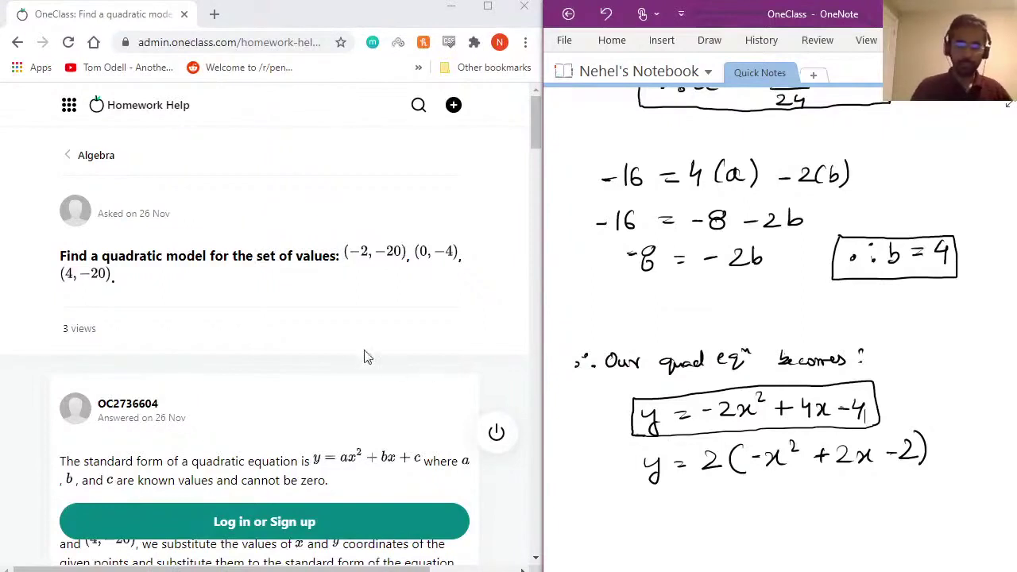
# - Read through the OneClass worked answer down to its y = -2x² + 4x - 4 conclusion
pyautogui.scroll(-2, 344, 340)
pyautogui.scroll(-5, 345, 341)
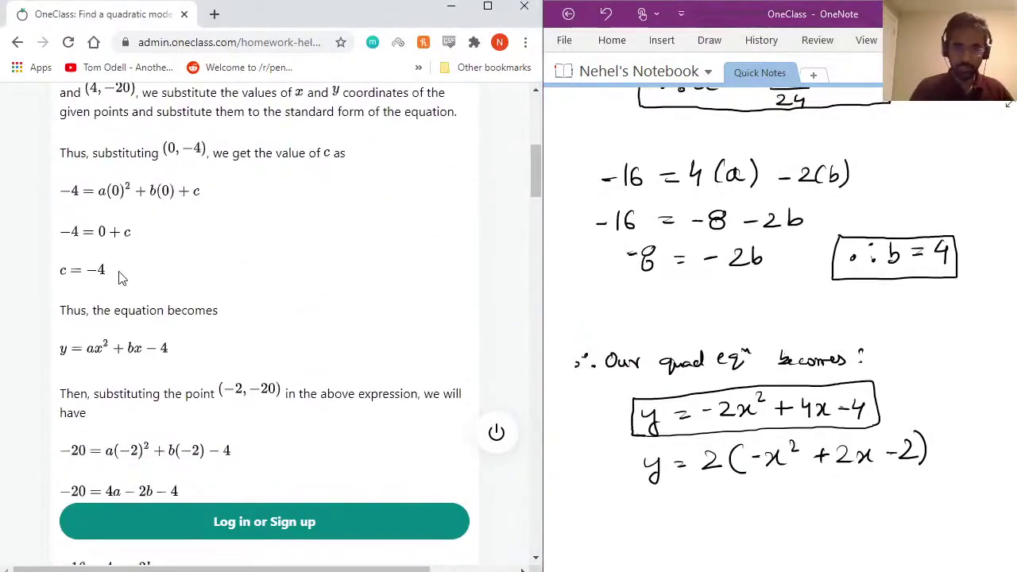
pyautogui.scroll(-4, 123, 278)
pyautogui.scroll(-6, 120, 278)
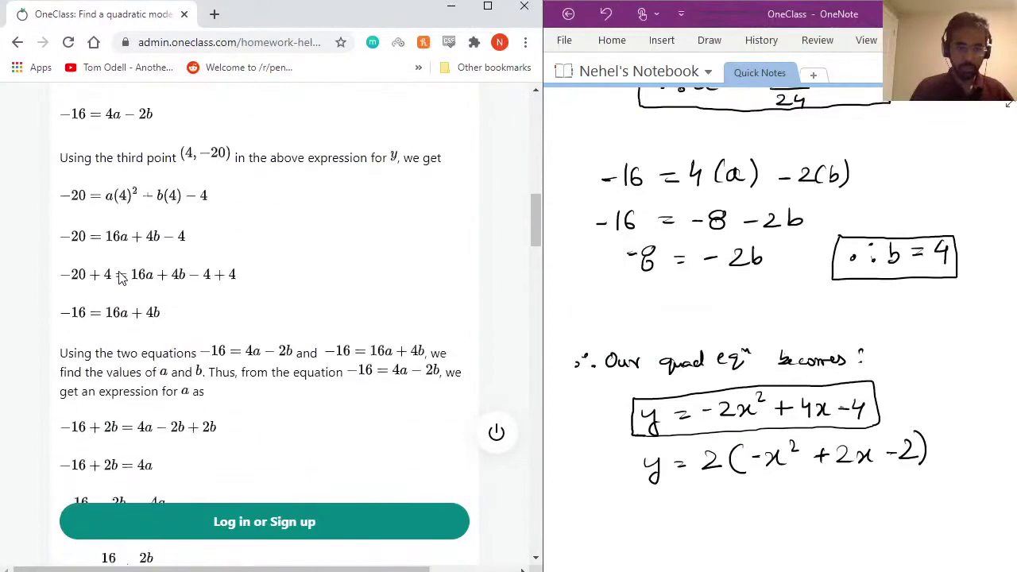
pyautogui.scroll(-3, 119, 321)
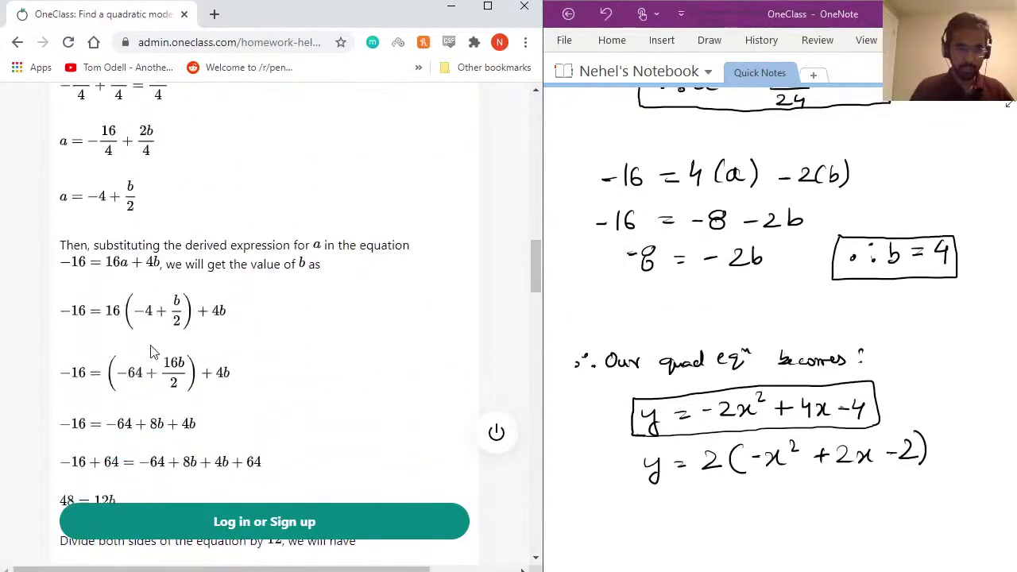
pyautogui.scroll(-4, 153, 352)
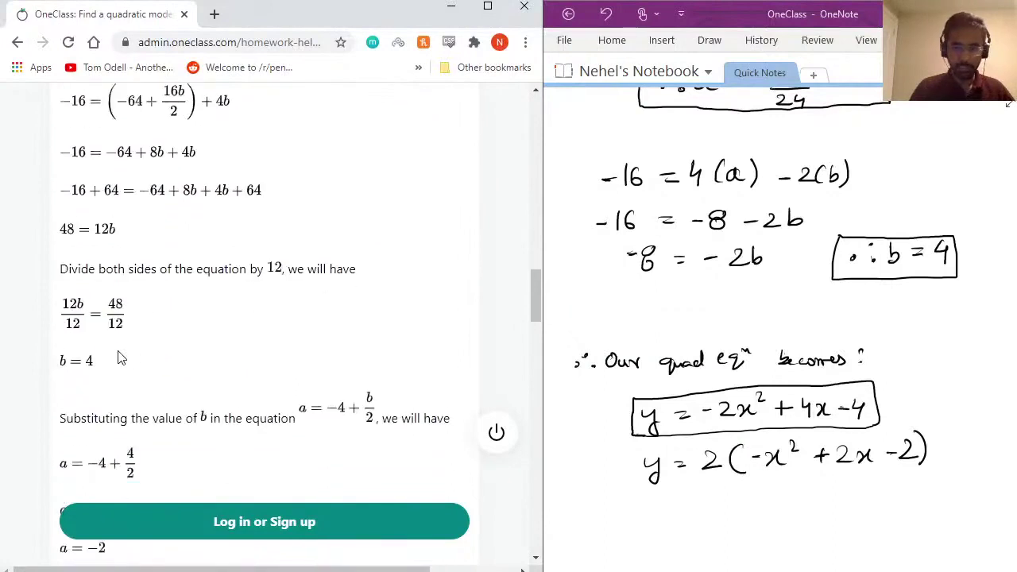
pyautogui.scroll(-2, 119, 358)
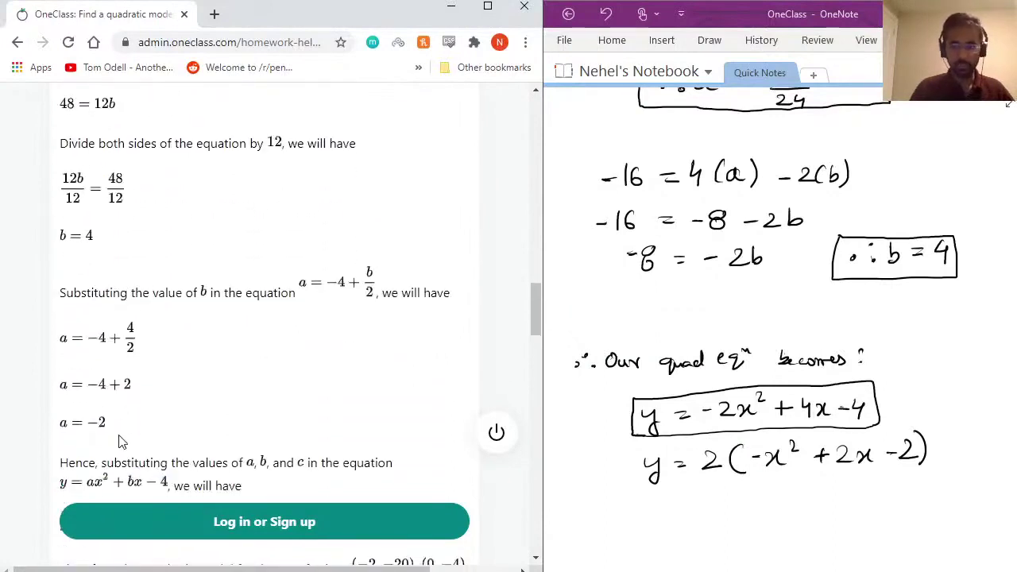
pyautogui.scroll(-3, 119, 442)
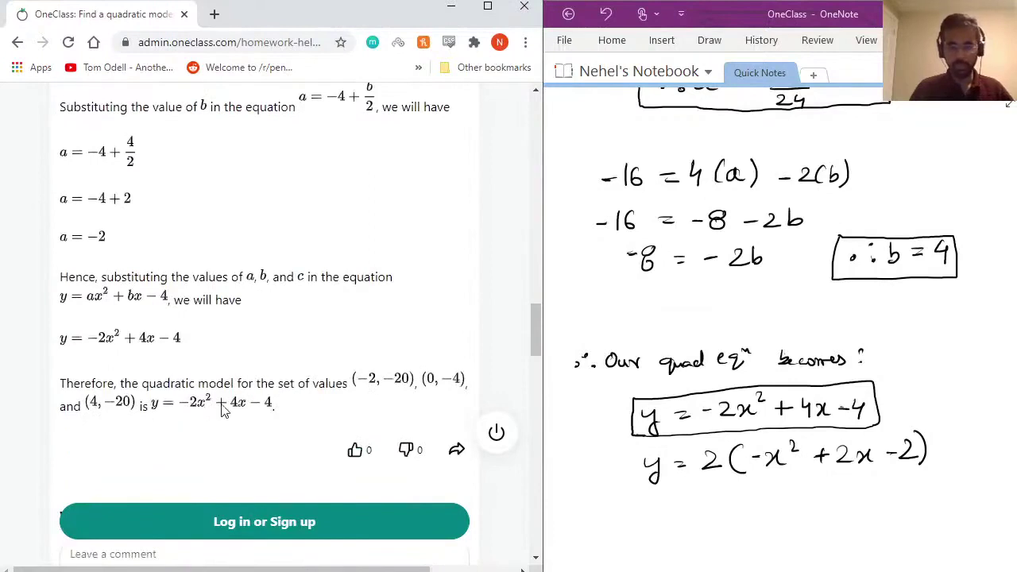
pyautogui.scroll(-3, 255, 421)
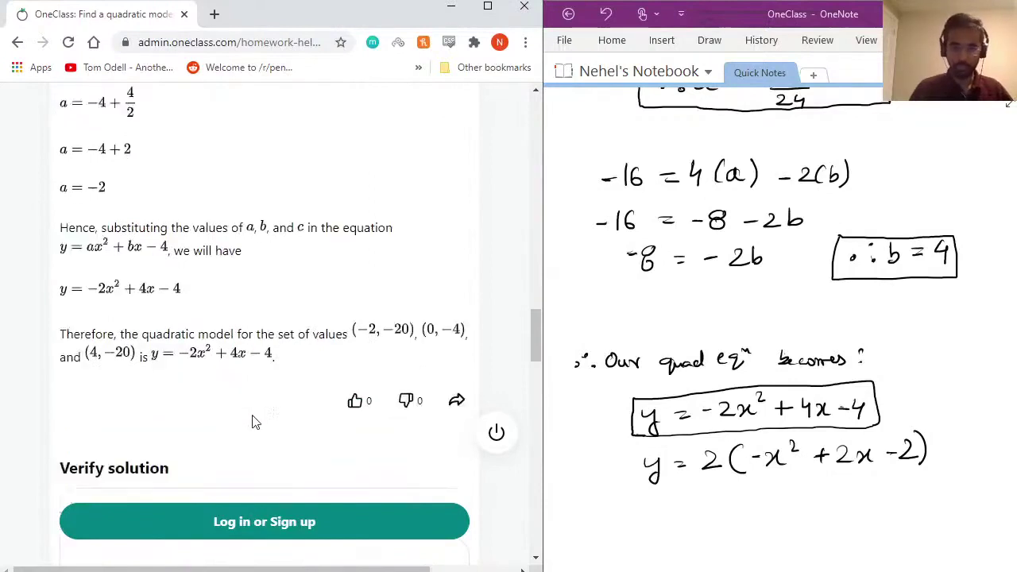
# - Comment 'The solution us correct.' on the OneClass answer and mark the solution correct
pyautogui.click(236, 382)
pyautogui.write('The solution u')
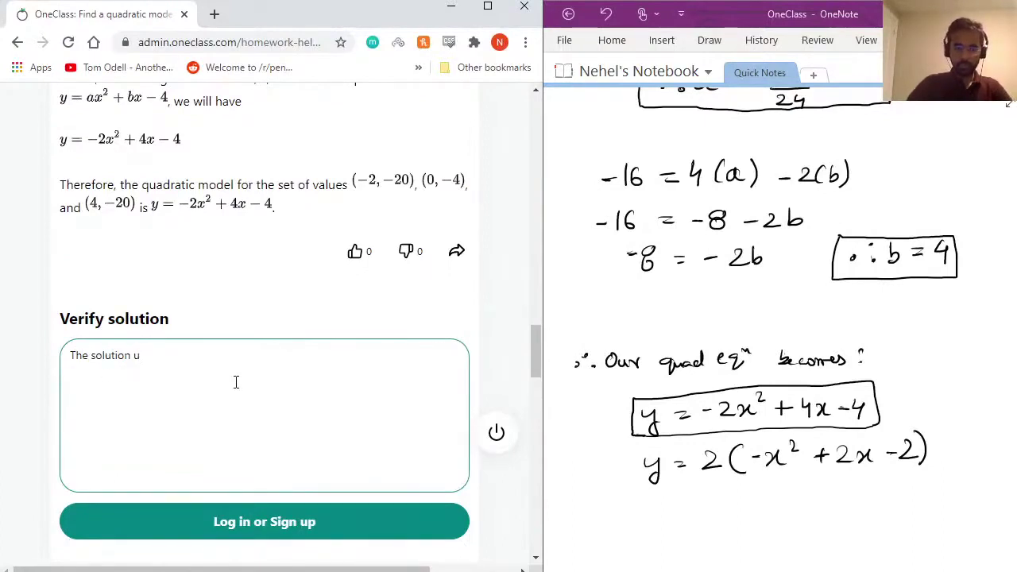
pyautogui.press('BackSpace')
pyautogui.write('is correct.')
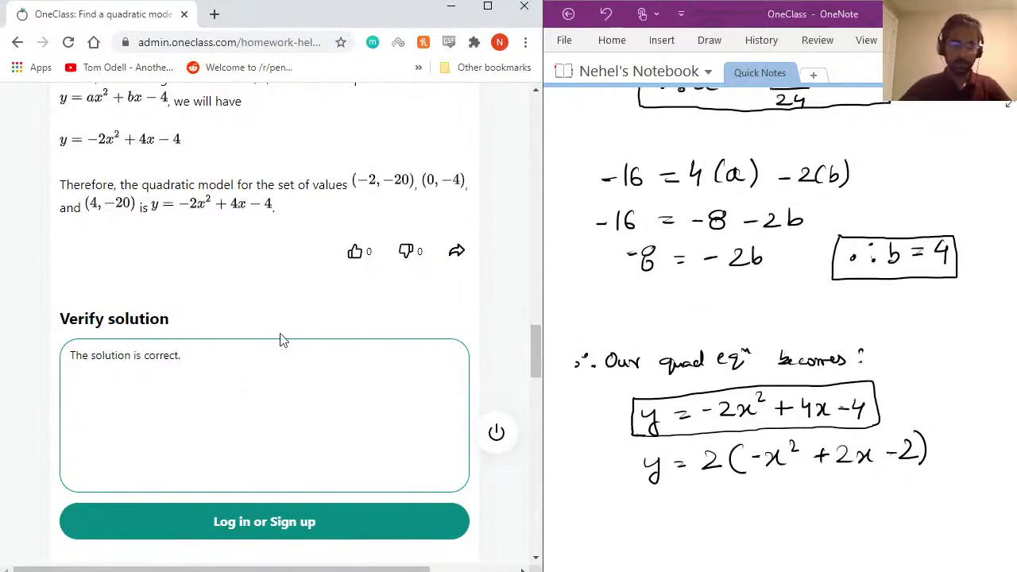
pyautogui.scroll(-2, 281, 341)
pyautogui.click(344, 364)
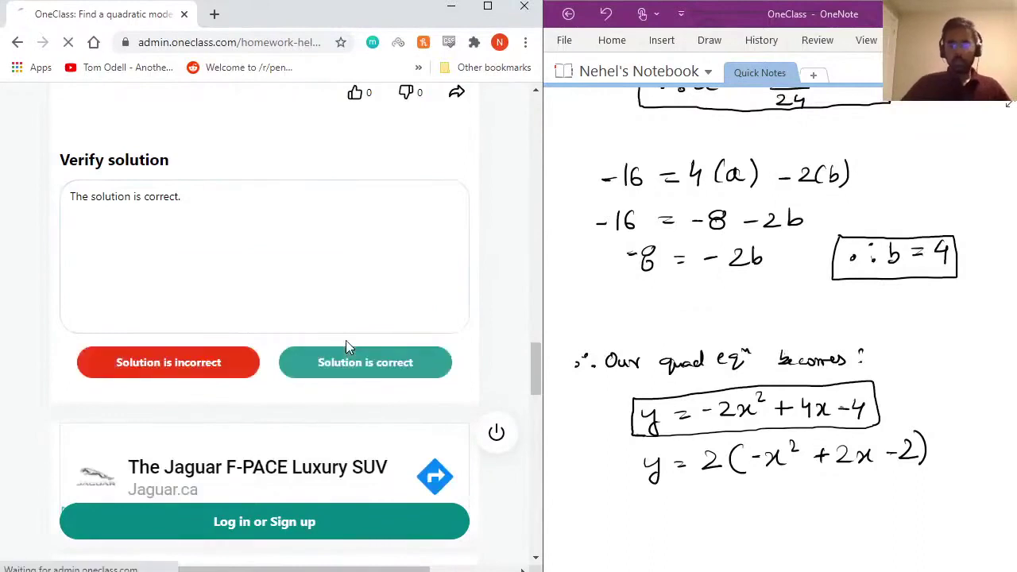